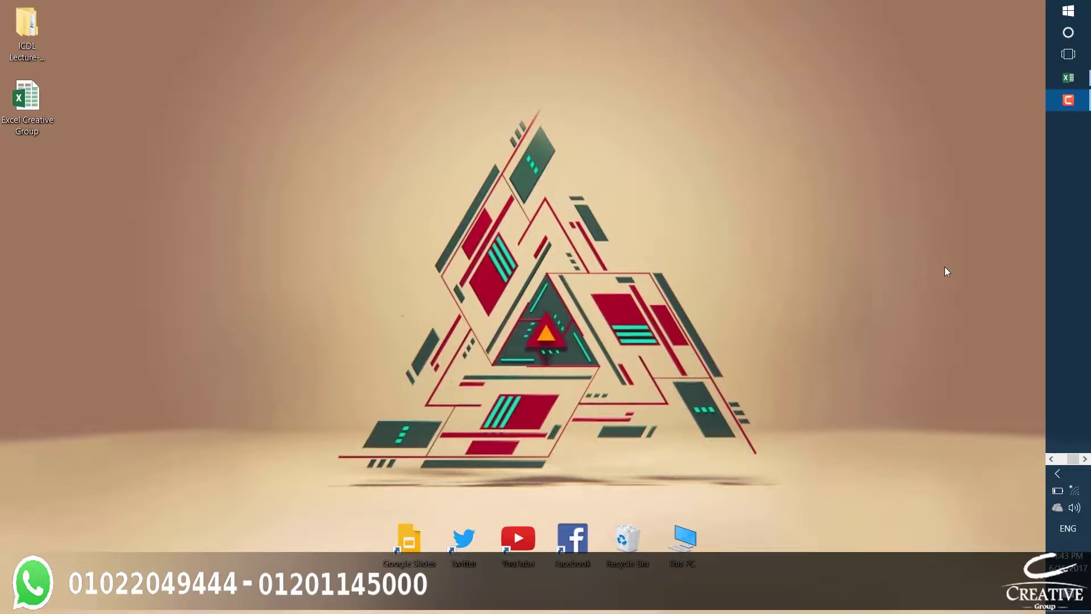
# Maximize the time-sheet workbook window and look over the existing table
pyautogui.click(1069, 78)
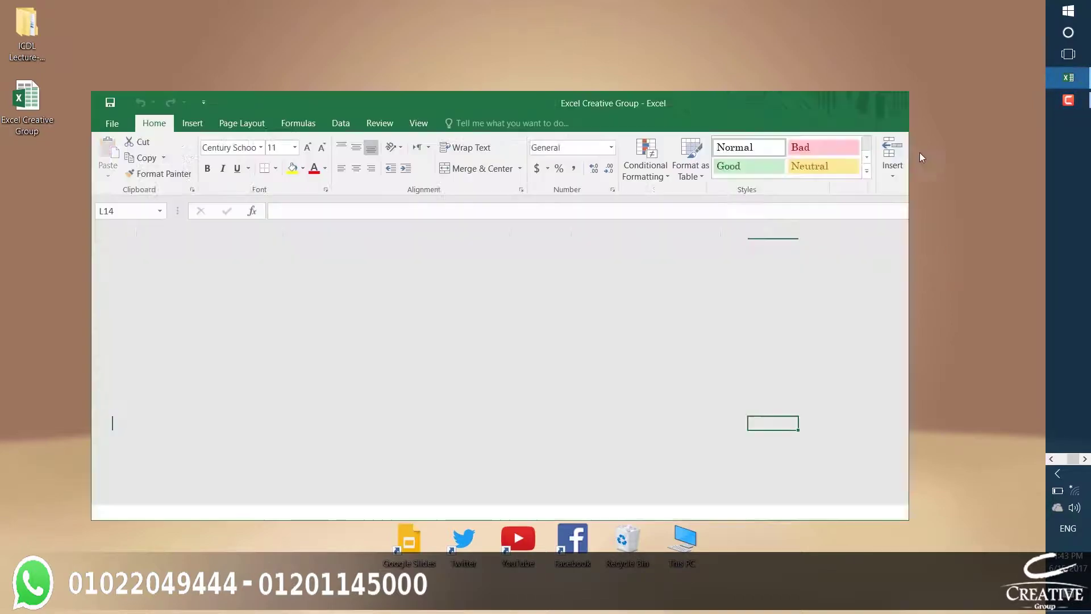
pyautogui.click(870, 104)
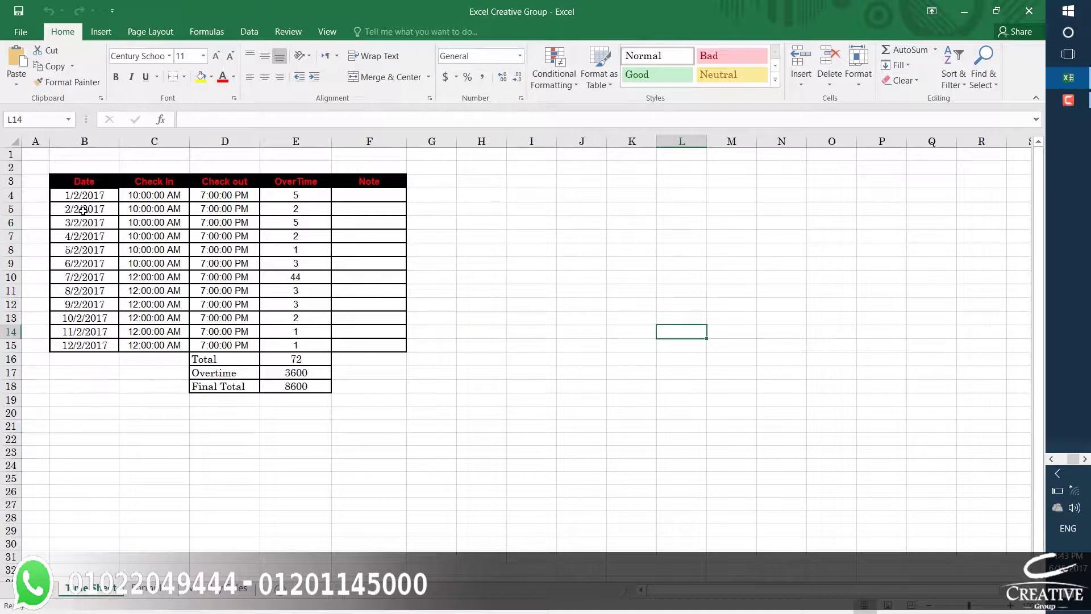
pyautogui.moveTo(83, 180)
pyautogui.mouseDown()
pyautogui.moveTo(389, 329)
pyautogui.moveTo(401, 390)
pyautogui.mouseUp()
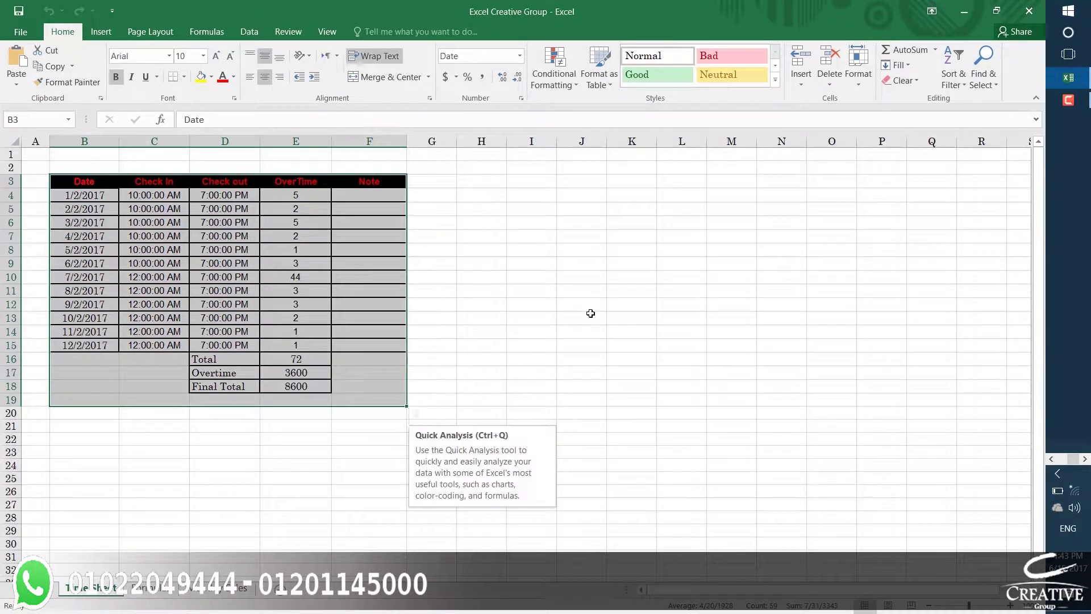
pyautogui.click(590, 313)
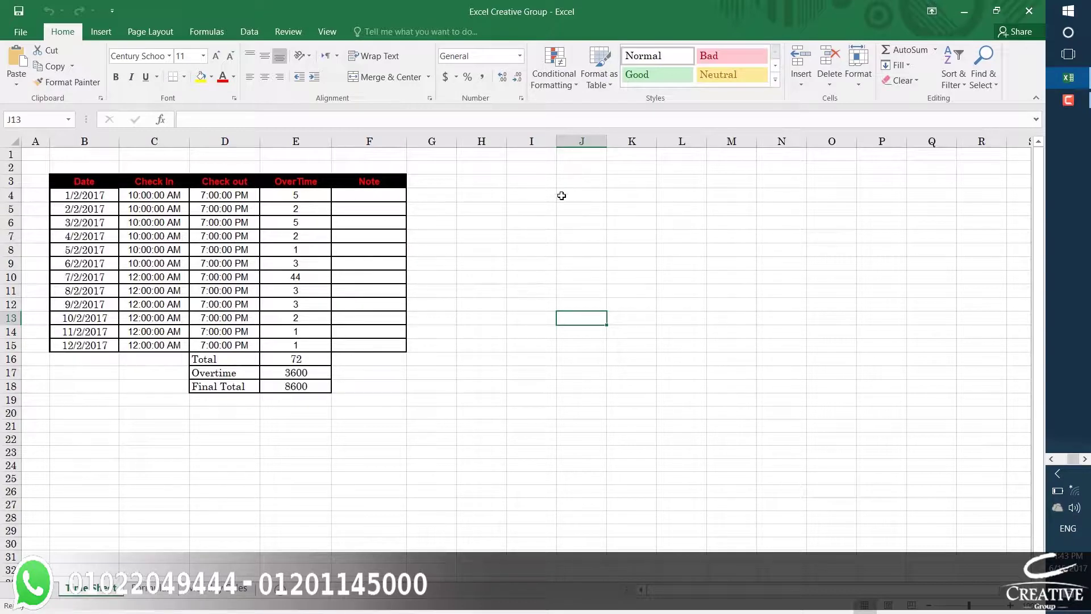
# Check the formatting of headers B3:F3, then select J3:N15 for the new table
pyautogui.click(83, 180)
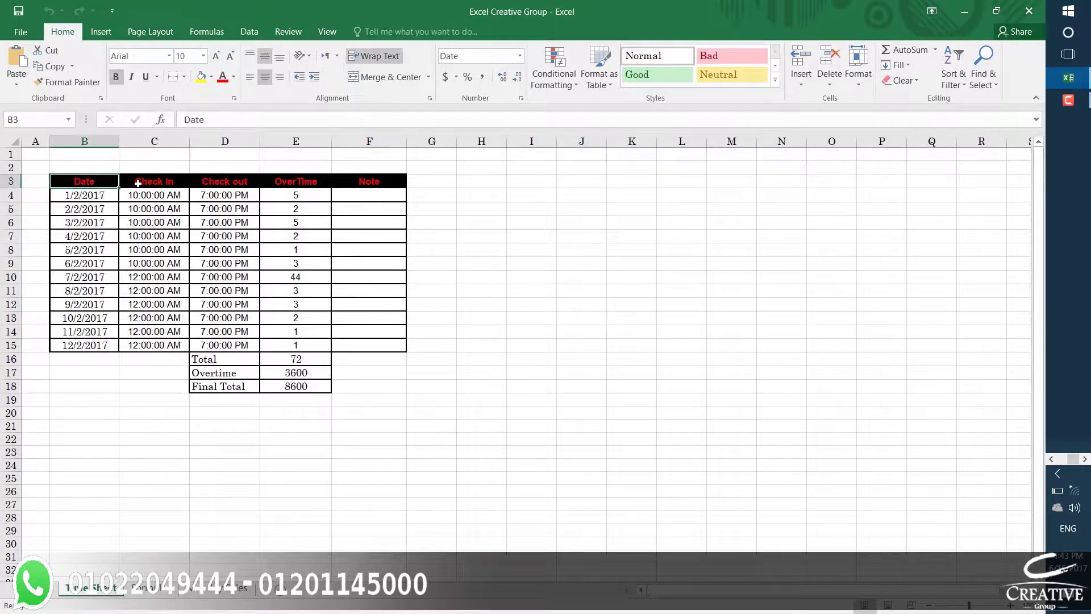
pyautogui.click(183, 181)
pyautogui.click(222, 182)
pyautogui.click(316, 182)
pyautogui.click(355, 181)
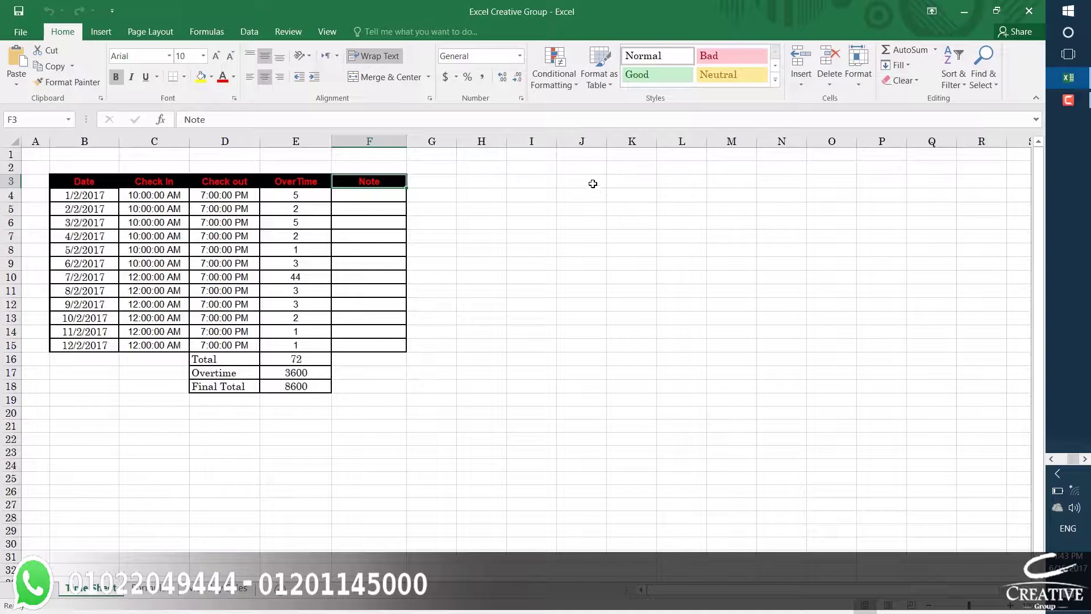
pyautogui.moveTo(593, 184)
pyautogui.mouseDown()
pyautogui.moveTo(770, 181)
pyautogui.moveTo(780, 347)
pyautogui.mouseUp()
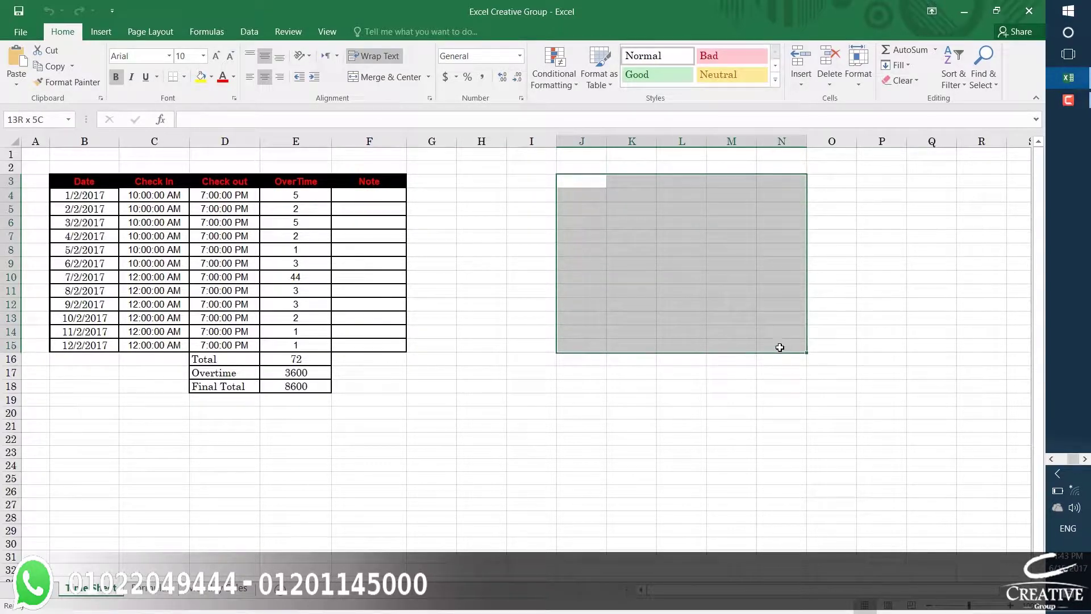
# Apply All Borders to the J3:N15 table area
pyautogui.click(184, 78)
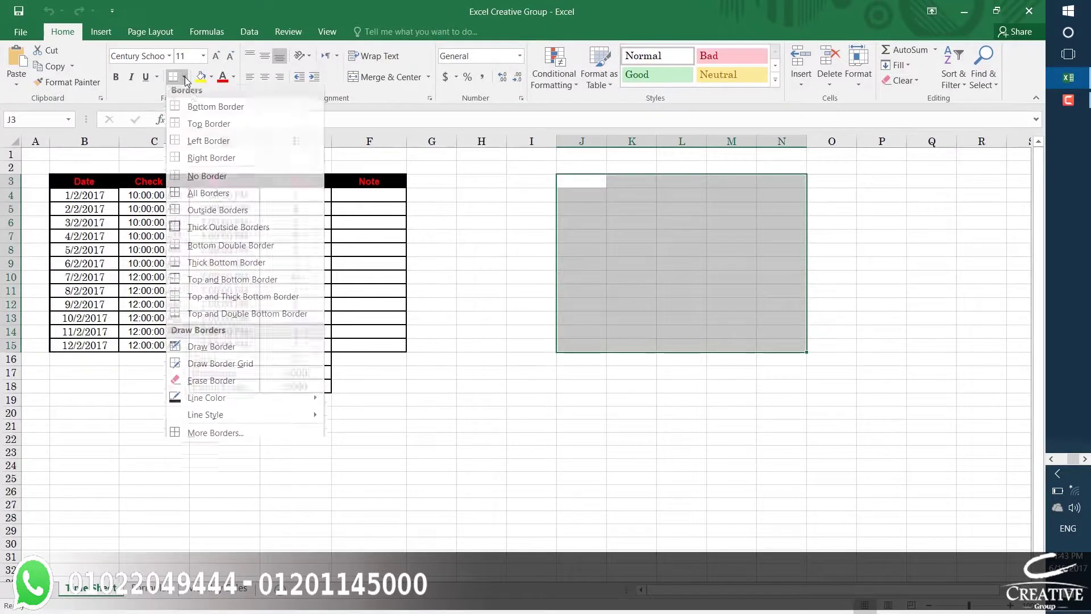
pyautogui.click(208, 197)
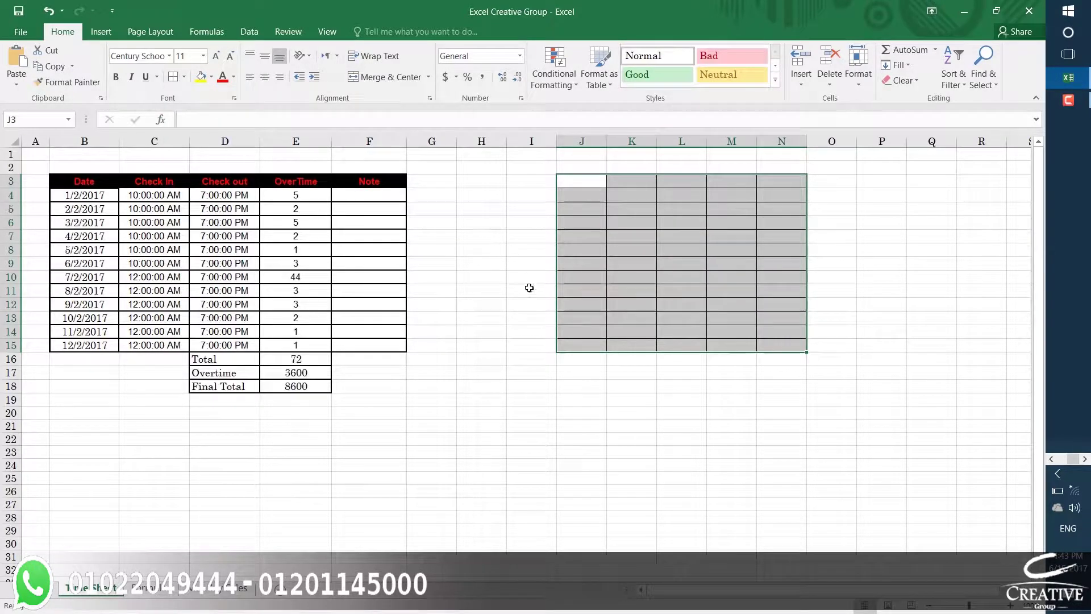
pyautogui.click(720, 398)
# Add All Borders to the L16:M18 summary block
pyautogui.moveTo(732, 389); pyautogui.dragTo(681, 358)
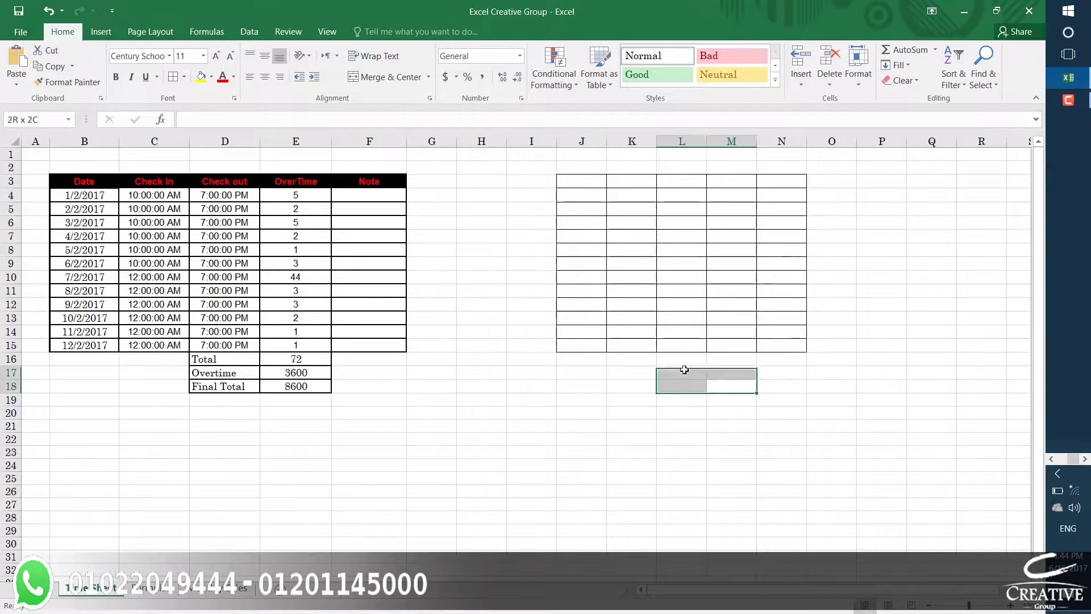
pyautogui.click(184, 78)
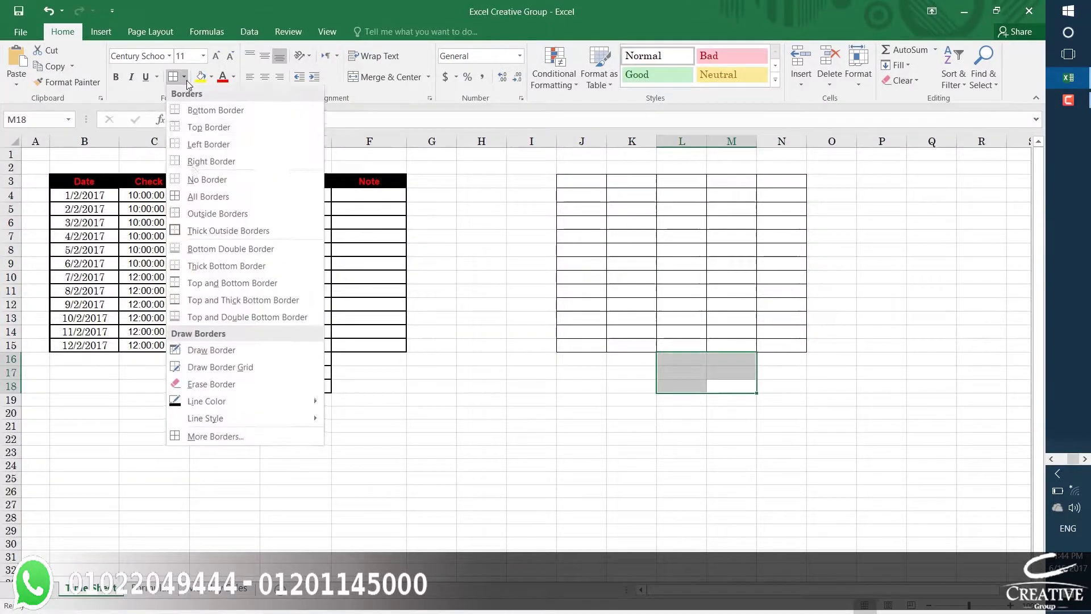
pyautogui.click(208, 197)
pyautogui.click(567, 415)
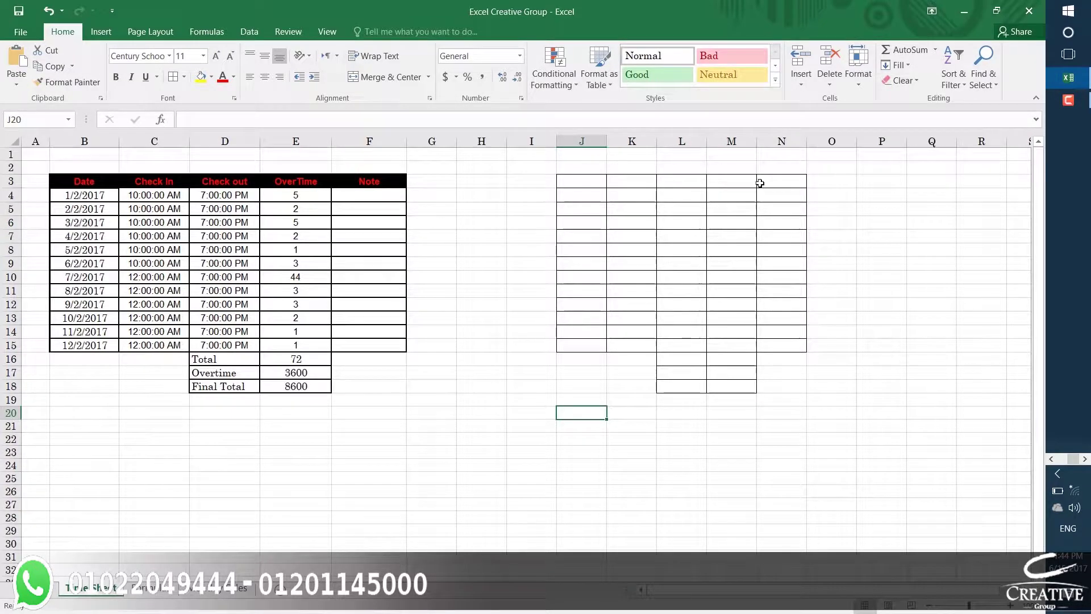
pyautogui.moveTo(776, 181); pyautogui.dragTo(586, 180)
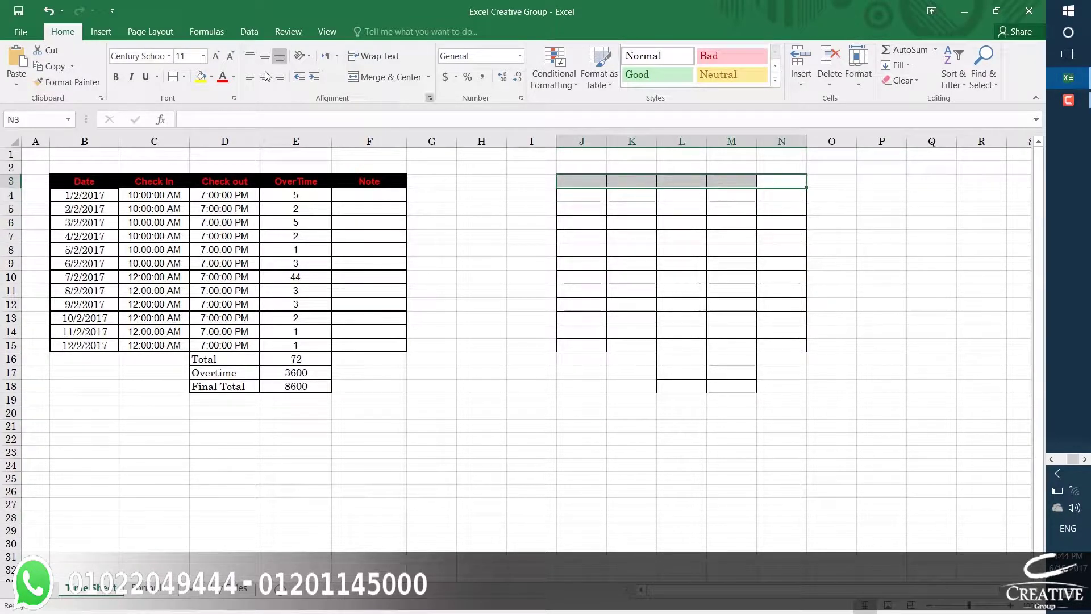
# Fill the J3:N3 header row light blue and enter 'Date' in J3
pyautogui.click(211, 79)
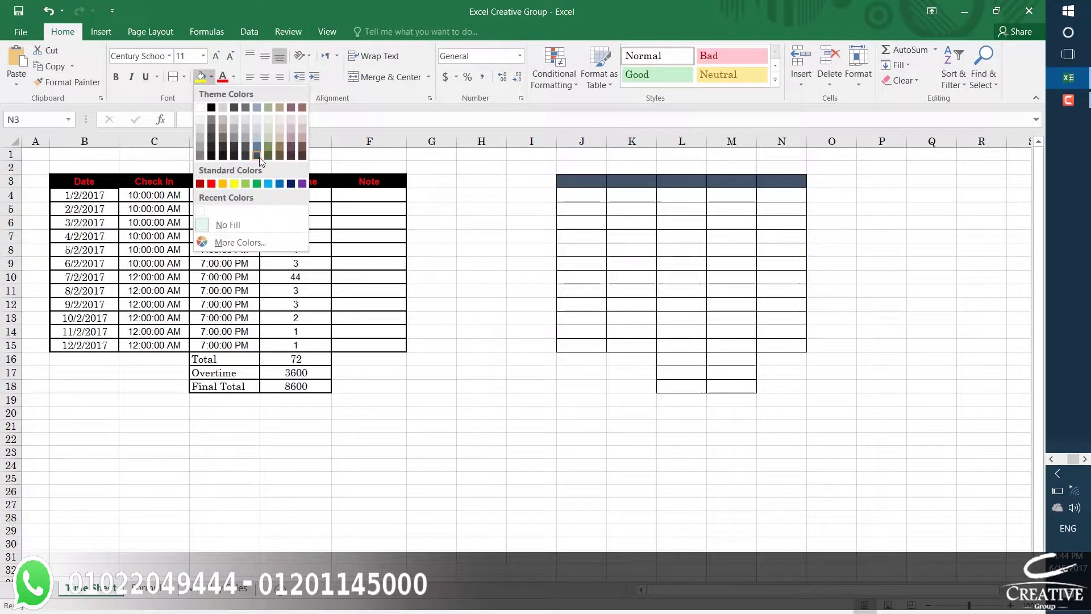
pyautogui.click(270, 185)
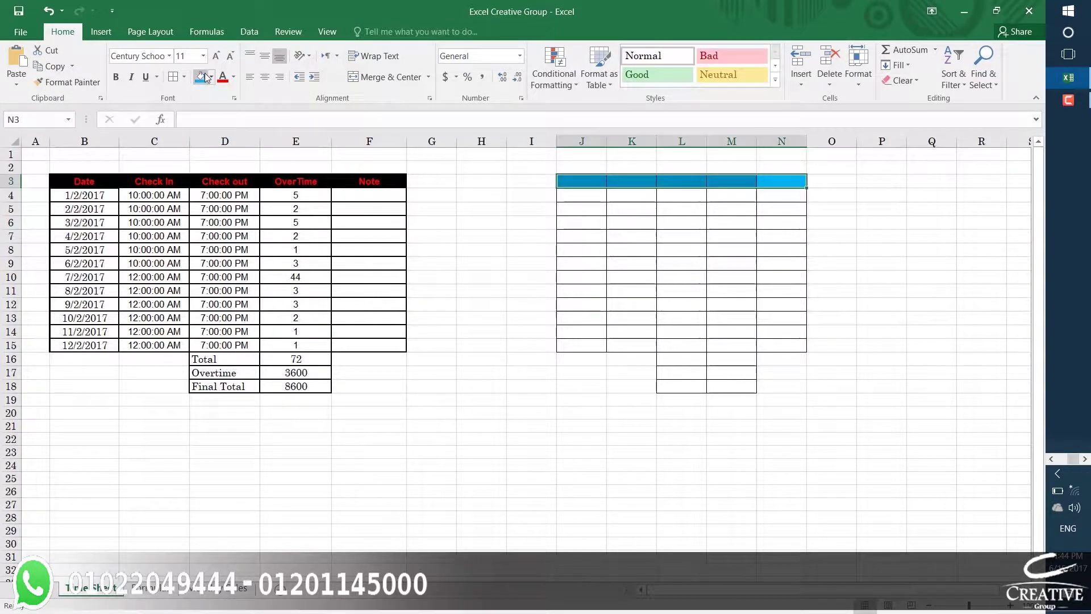
pyautogui.click(587, 183)
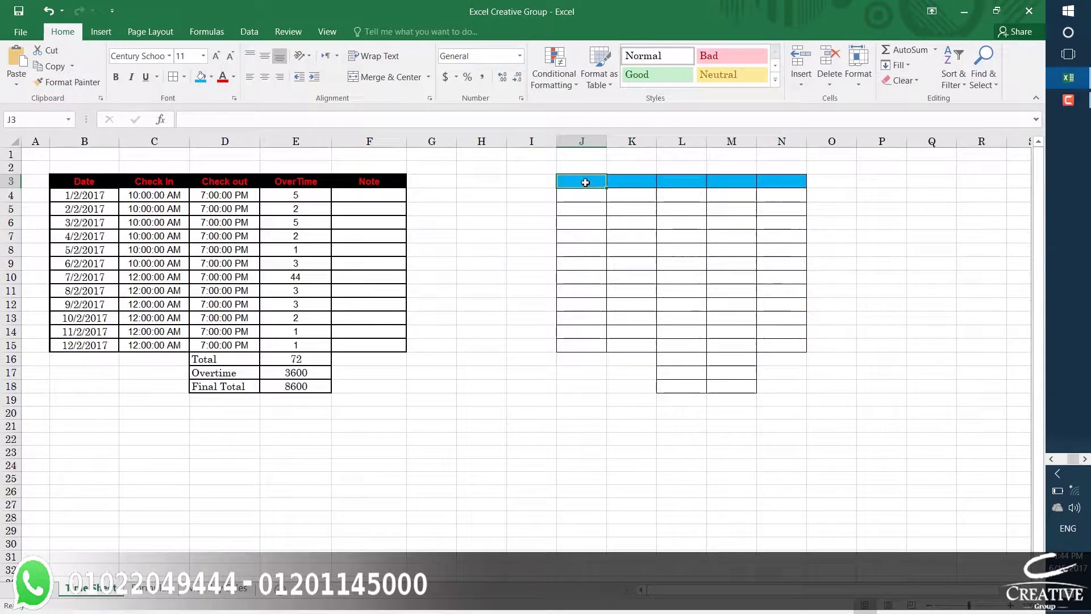
pyautogui.write('Date')
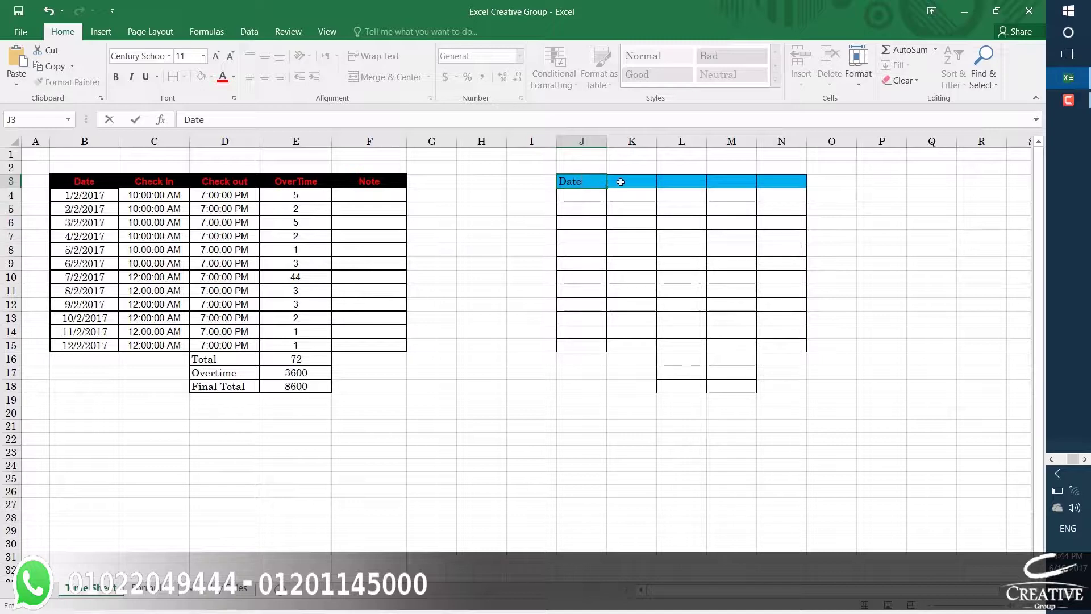
# Enter the headers Check in, Check out, Overtime and Note in K3:N3
pyautogui.click(620, 182)
pyautogui.write('Che')
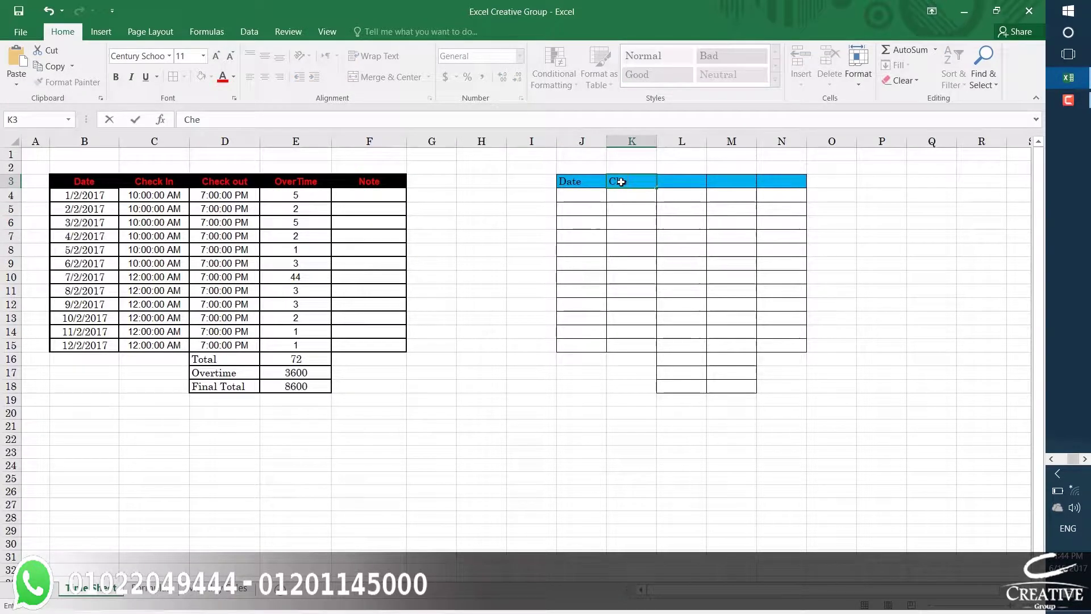
pyautogui.write('ck in')
pyautogui.click(677, 185)
pyautogui.write('Check')
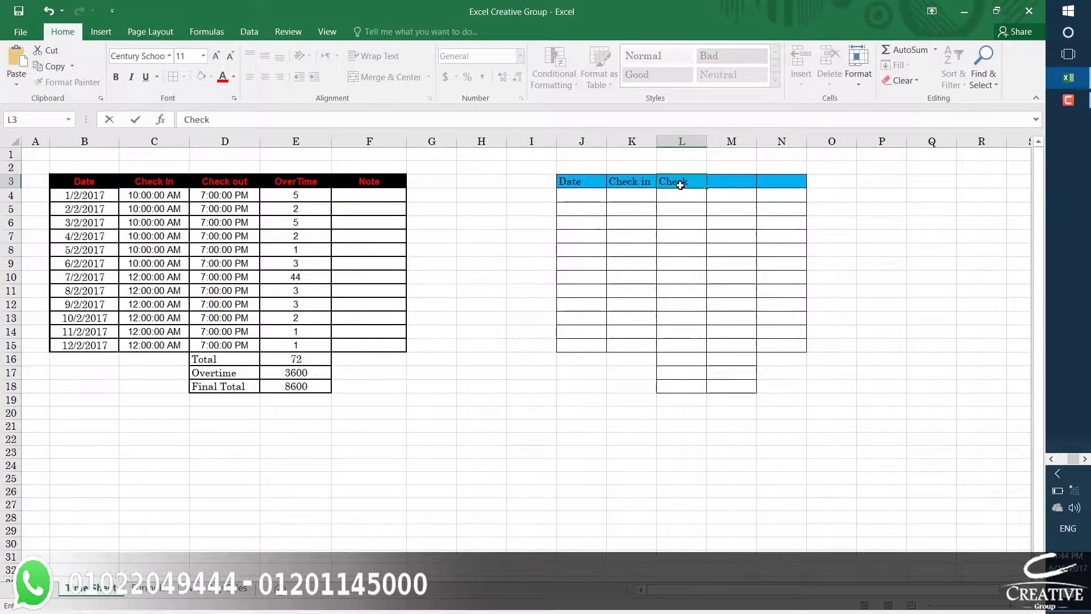
pyautogui.write(' outOver')
pyautogui.write('time')
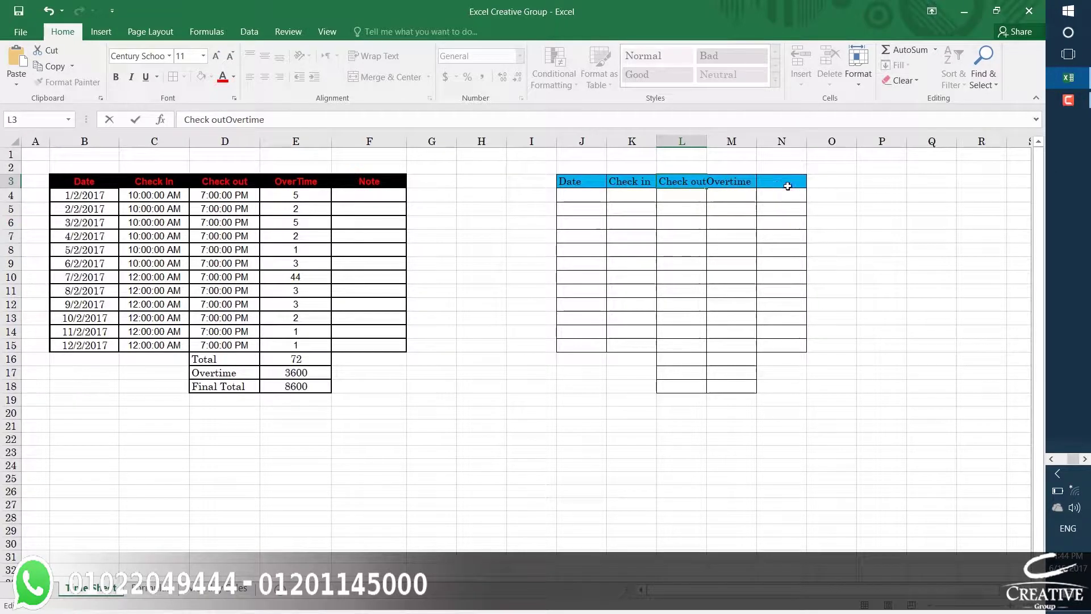
pyautogui.click(788, 187)
pyautogui.write('Note')
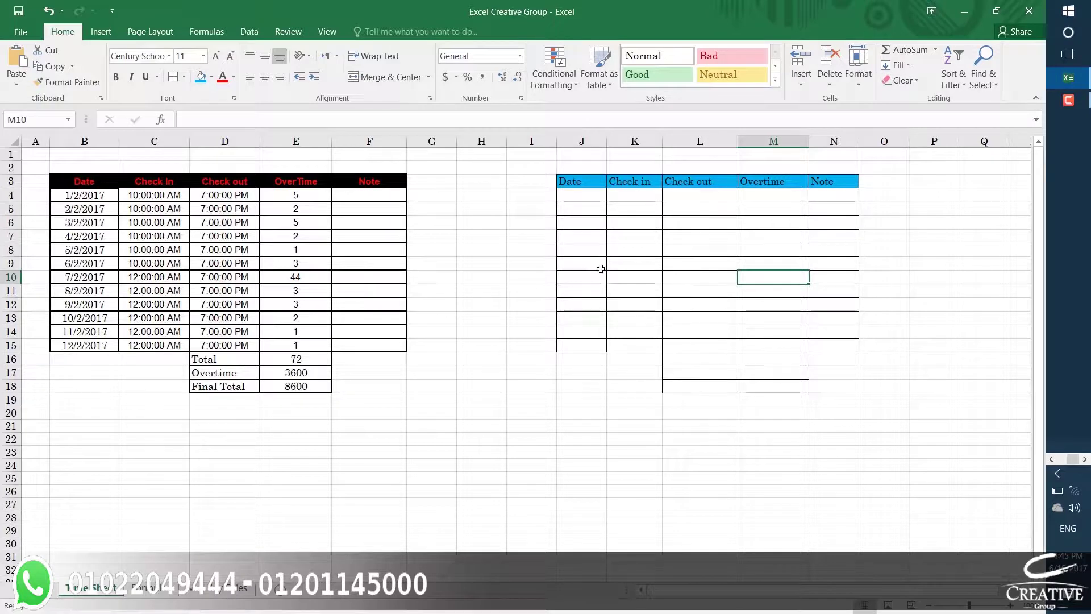
# Make the J3:N3 headers centred, bold and 14 pt
pyautogui.moveTo(574, 180); pyautogui.dragTo(823, 186)
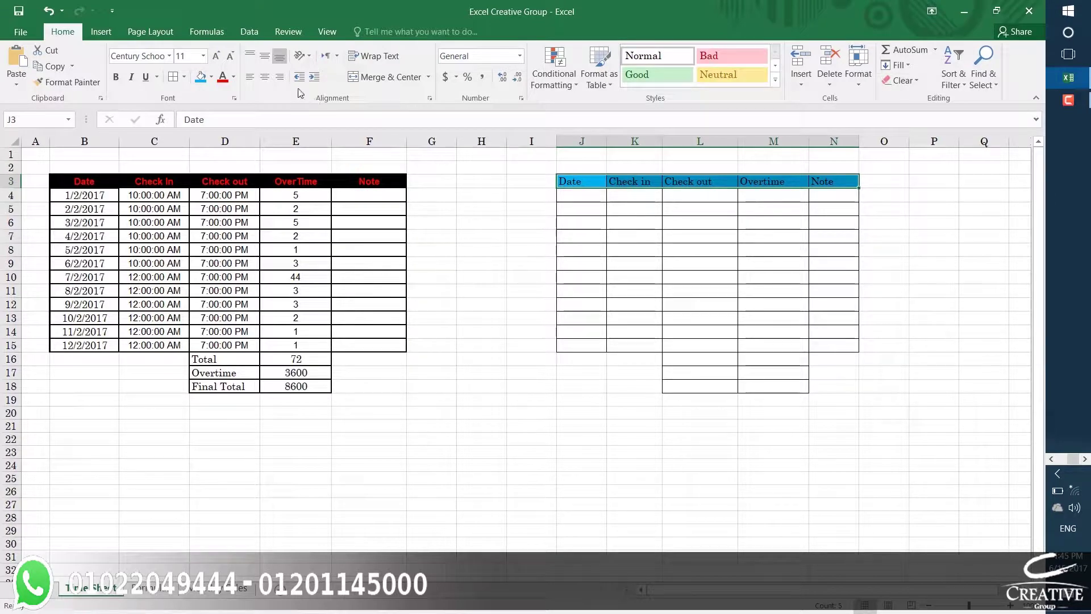
pyautogui.click(264, 80)
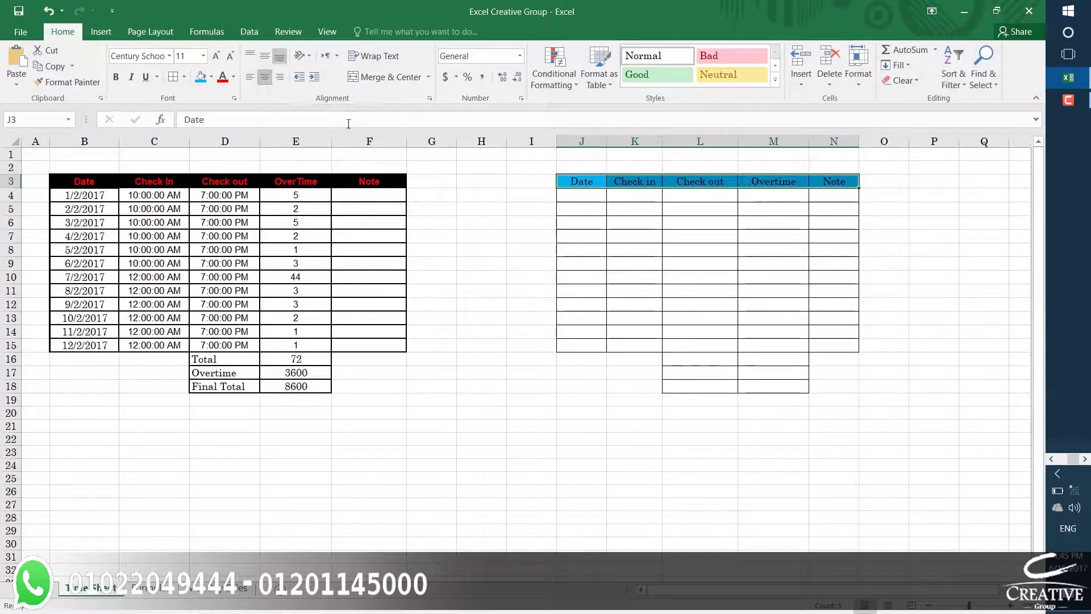
pyautogui.click(117, 78)
pyautogui.click(216, 56)
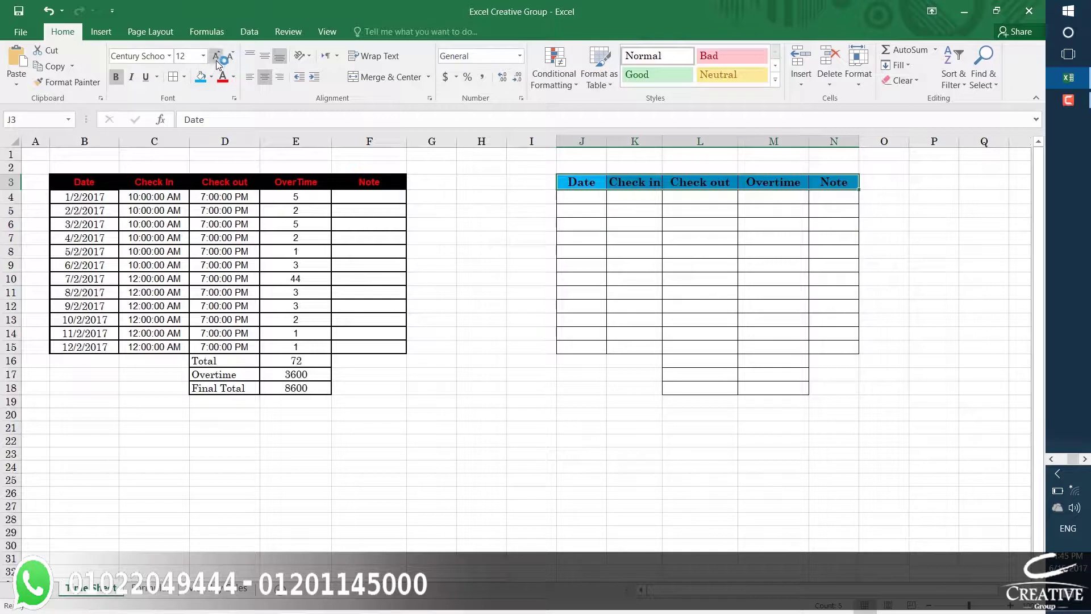
pyautogui.click(216, 56)
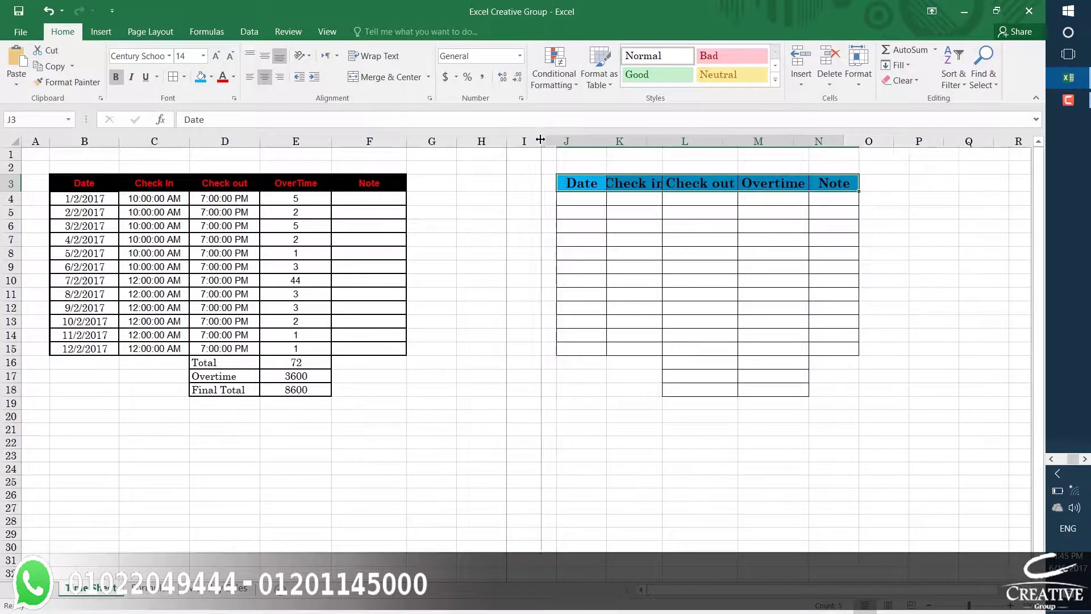
# Narrow column I and widen columns K and J so the headers fit
pyautogui.moveTo(557, 141); pyautogui.dragTo(542, 141)
pyautogui.moveTo(646, 141); pyautogui.dragTo(663, 141)
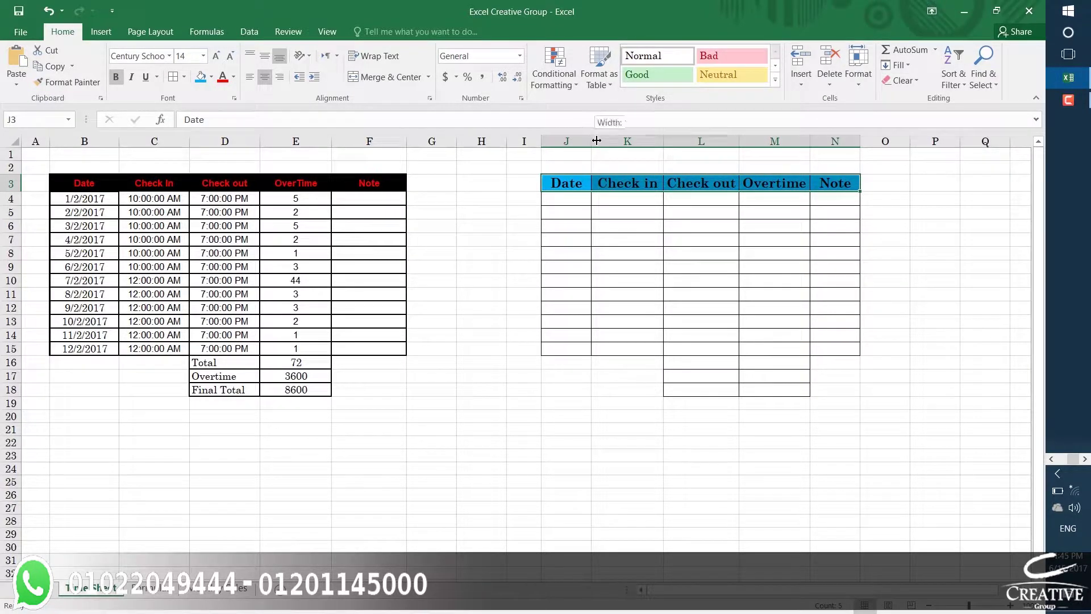
pyautogui.moveTo(591, 141); pyautogui.dragTo(612, 141)
# Enter 1/1/2017 in J4 and fill dates down to 1/12/2017 in J15
pyautogui.click(579, 199)
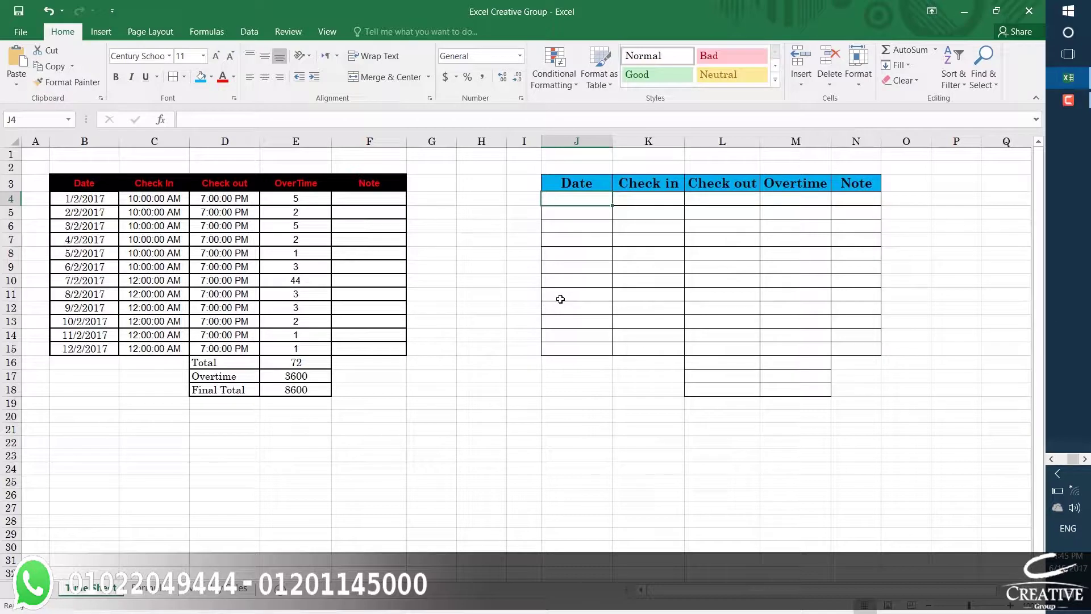
pyautogui.write('1/1/2017')
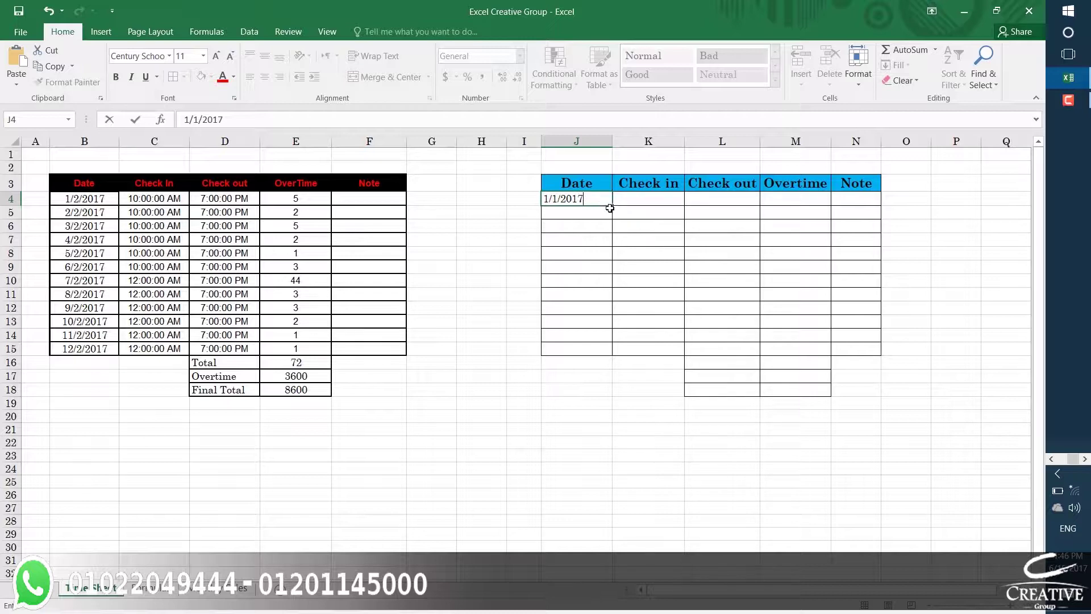
pyautogui.hotkey('ctrl', 'Return')
pyautogui.moveTo(613, 208); pyautogui.dragTo(603, 353)
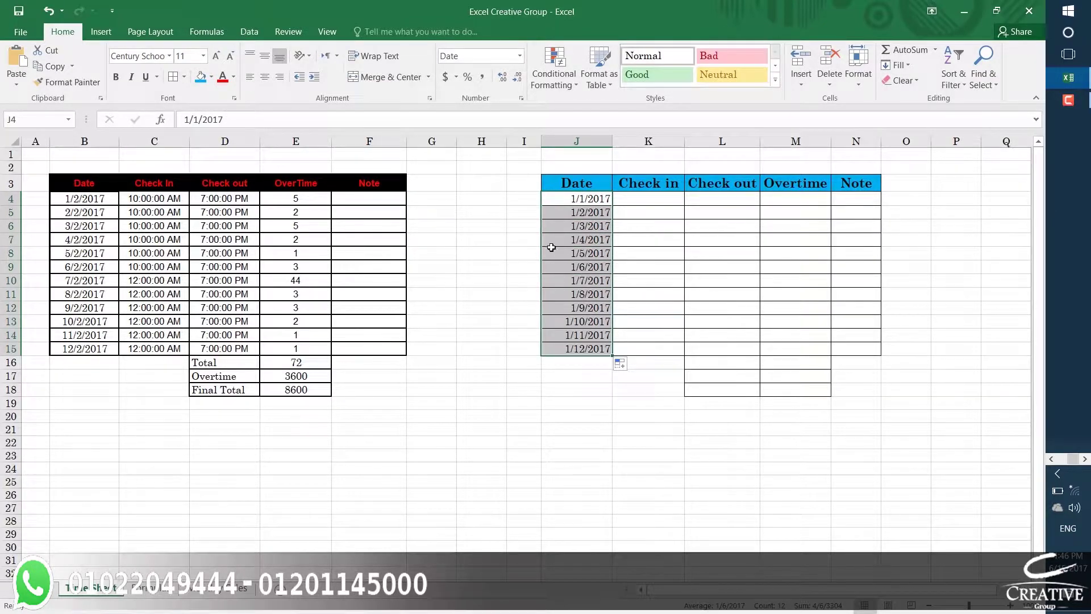
pyautogui.click(661, 201)
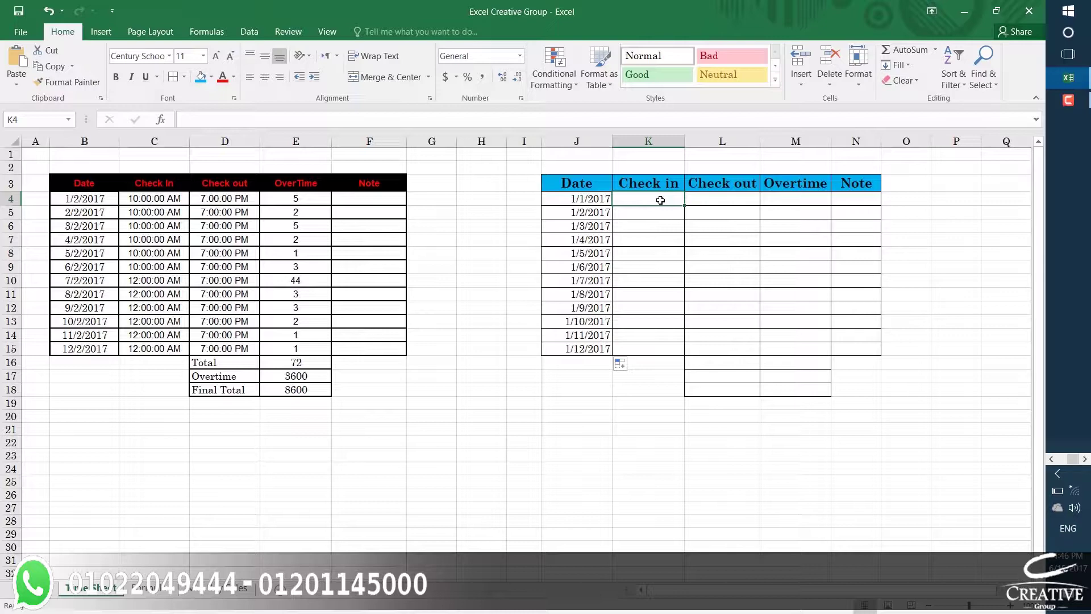
# Enter 8:00 AM in K4 and copy it unchanged down to K15
pyautogui.write('08:')
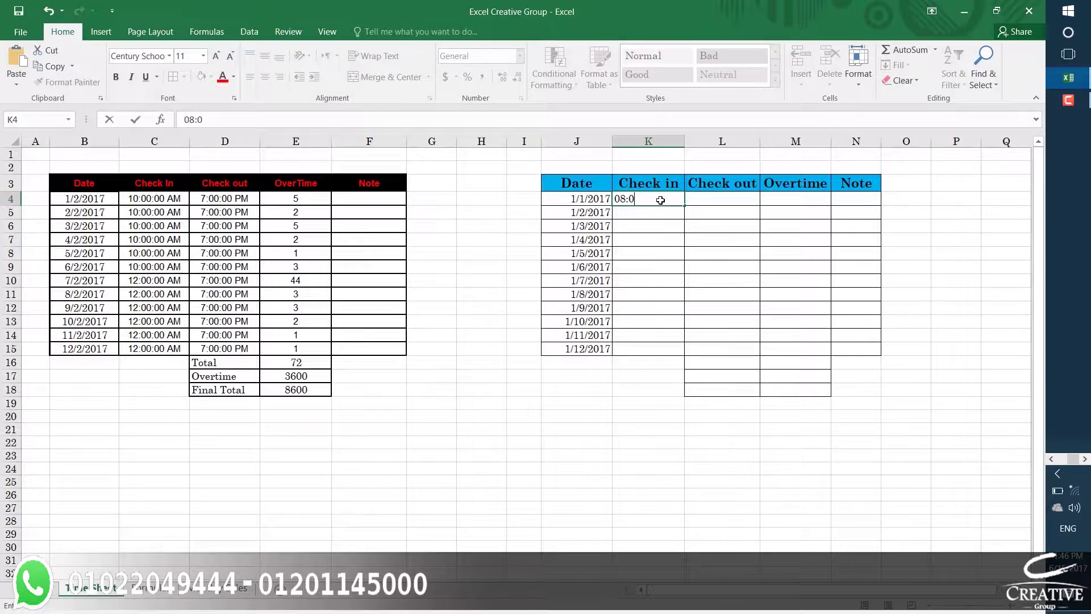
pyautogui.write('00:00 A')
pyautogui.write('M')
pyautogui.moveTo(685, 207); pyautogui.dragTo(677, 323)
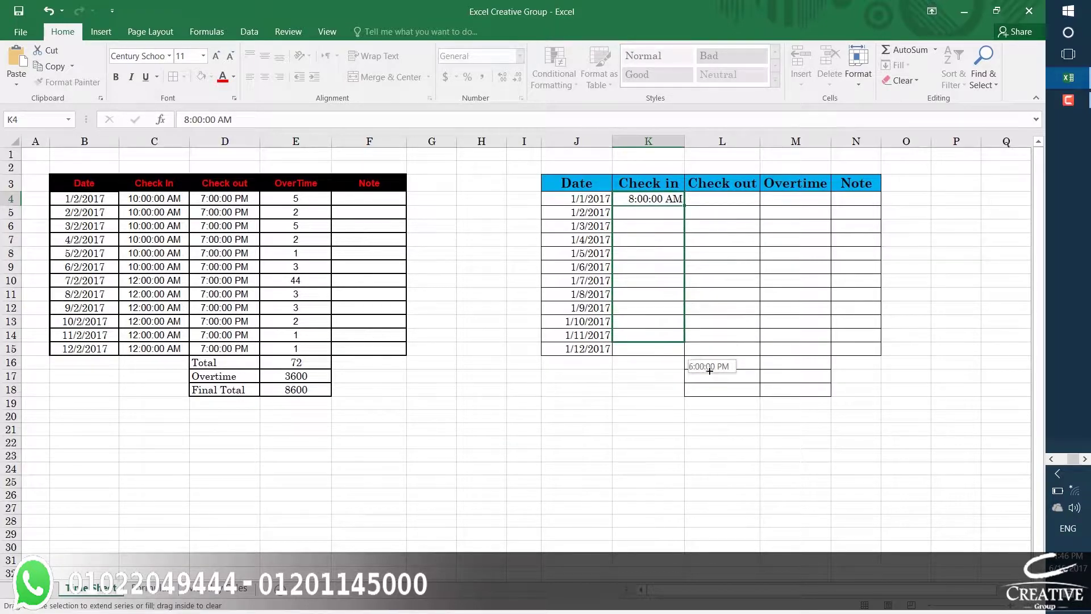
pyautogui.moveTo(665, 334); pyautogui.dragTo(676, 356)
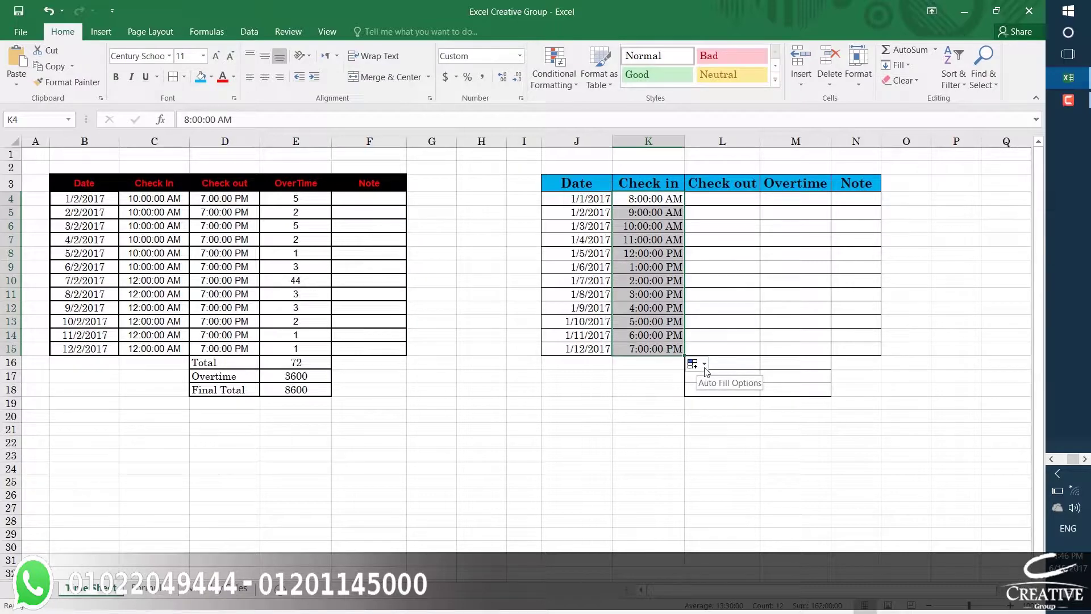
pyautogui.click(705, 366)
pyautogui.click(710, 381)
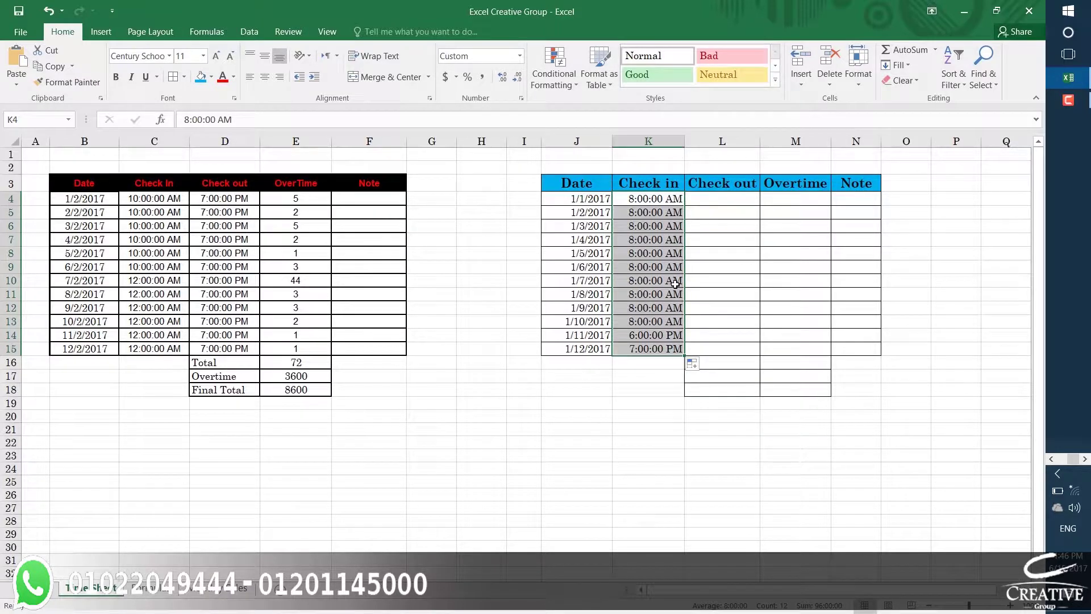
pyautogui.click(714, 201)
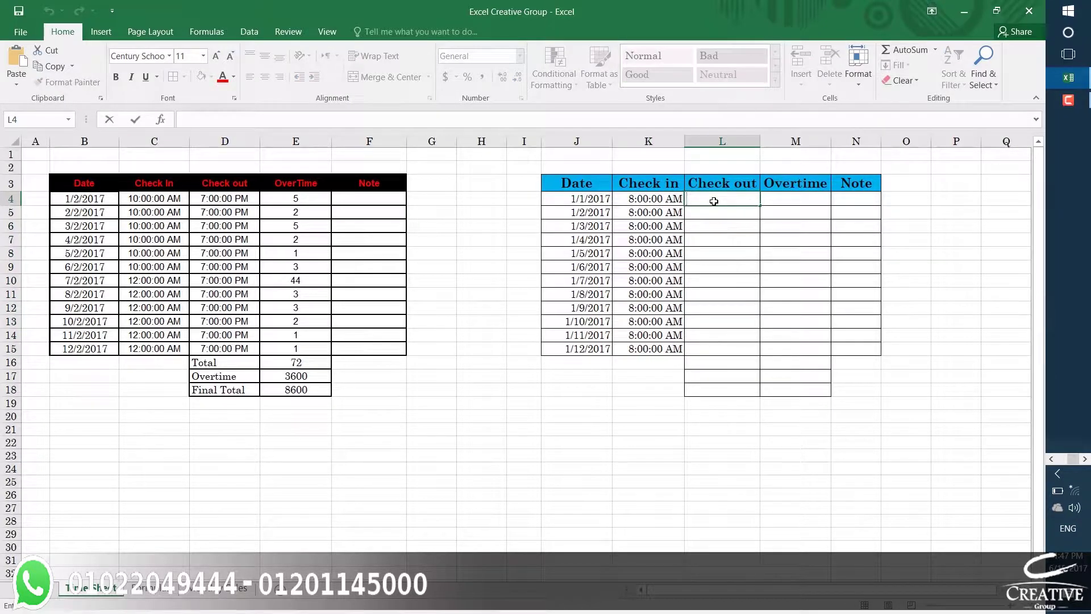
# Enter 7:00:00 PM in L4 and copy it unchanged down to L15
pyautogui.write('07:')
pyautogui.write('00:')
pyautogui.write('00 P')
pyautogui.write('M')
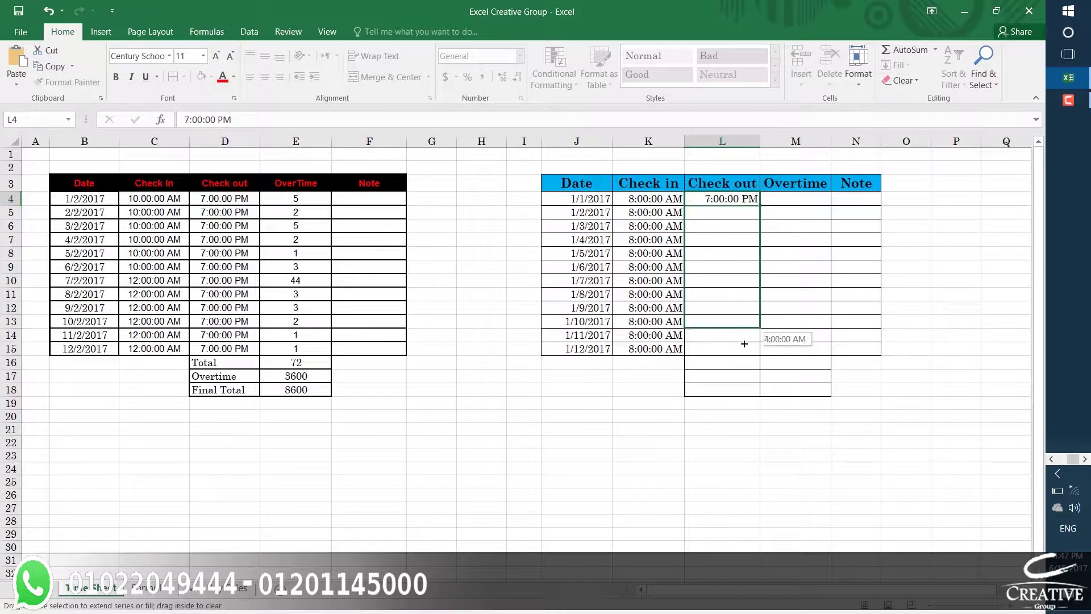
pyautogui.moveTo(761, 248); pyautogui.dragTo(745, 348)
pyautogui.click(768, 363)
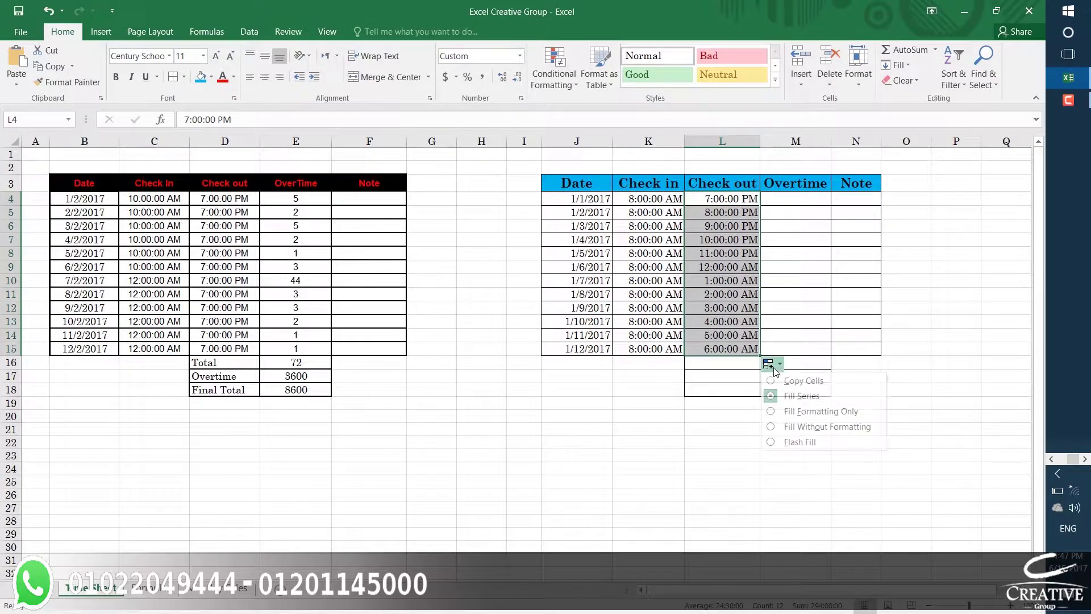
pyautogui.click(801, 380)
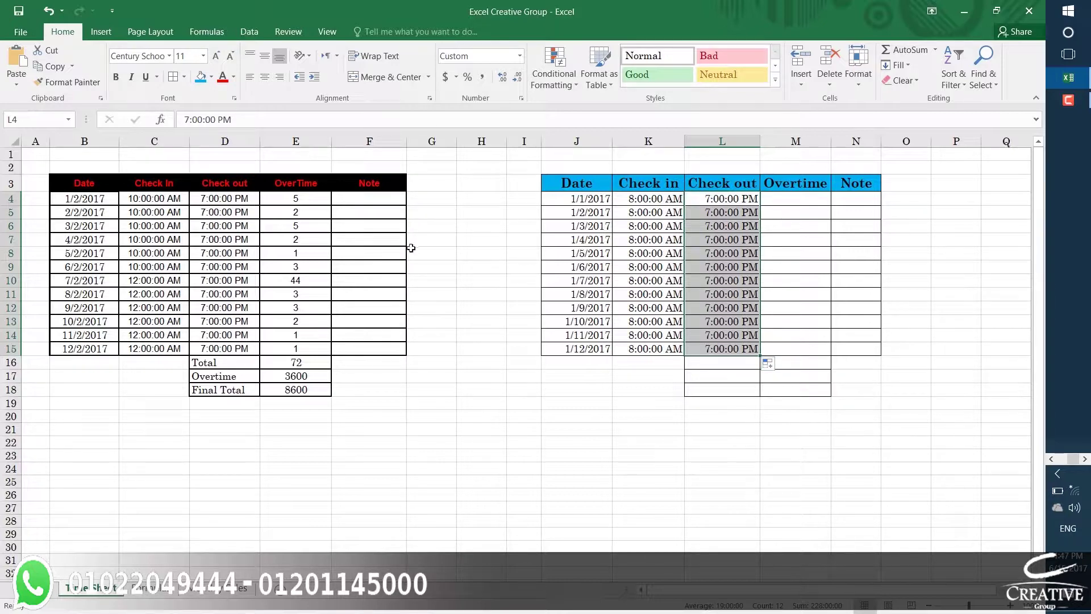
pyautogui.click(534, 253)
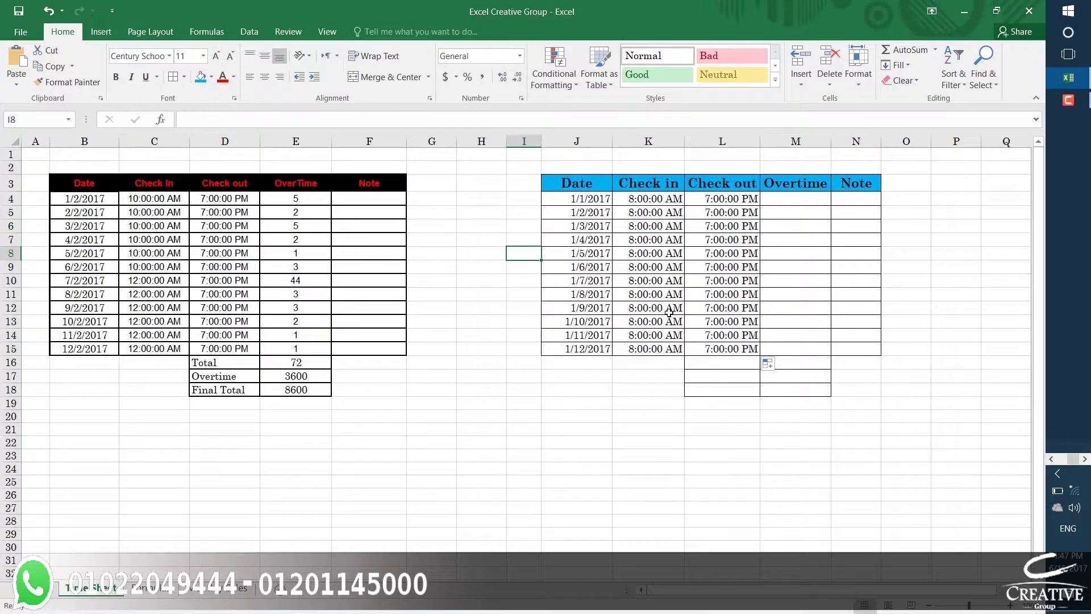
pyautogui.click(729, 351)
pyautogui.moveTo(729, 351); pyautogui.dragTo(576, 202)
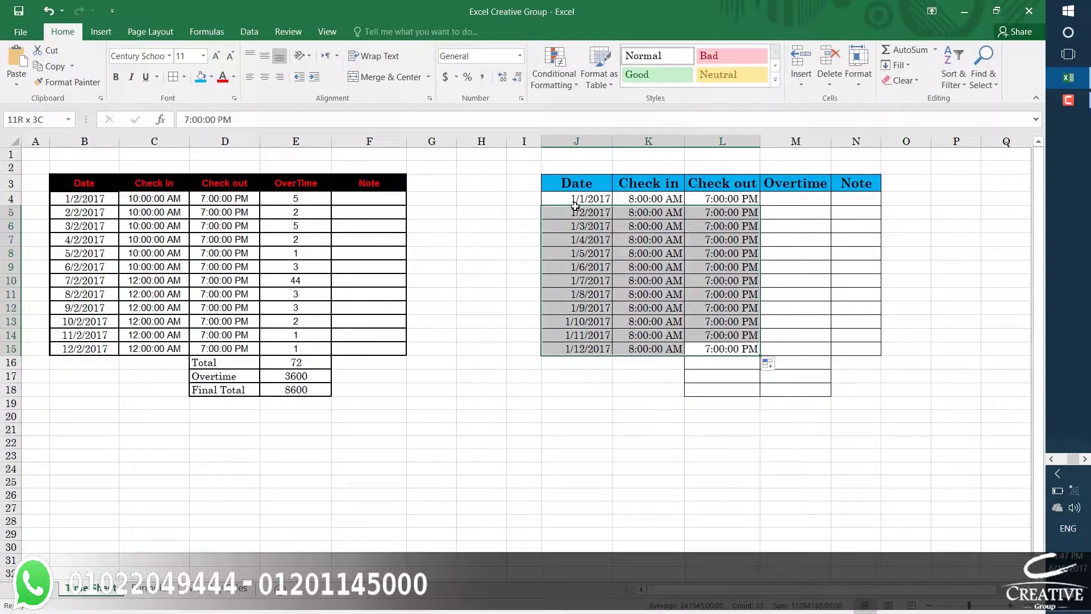
# Centre and bold the dates and times in J4:L15
pyautogui.click(265, 77)
pyautogui.click(115, 77)
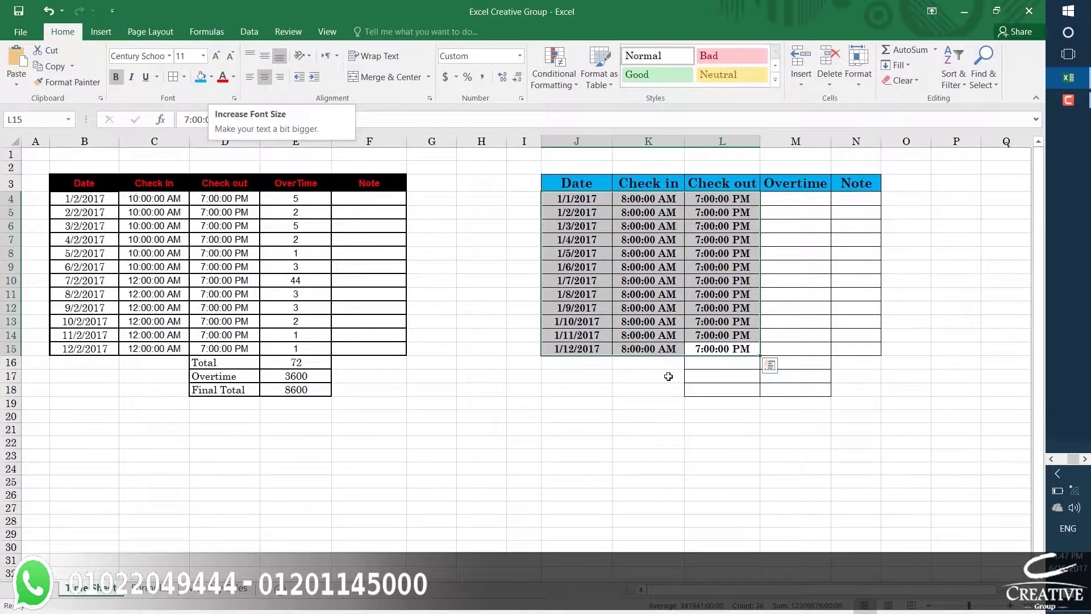
pyautogui.click(671, 430)
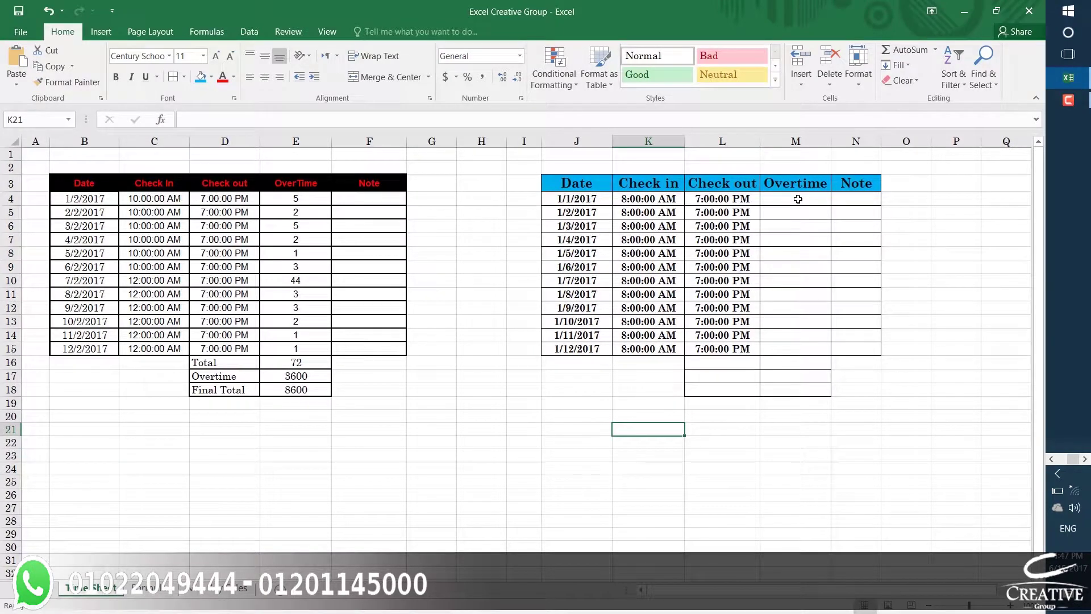
pyautogui.moveTo(798, 199); pyautogui.dragTo(793, 347)
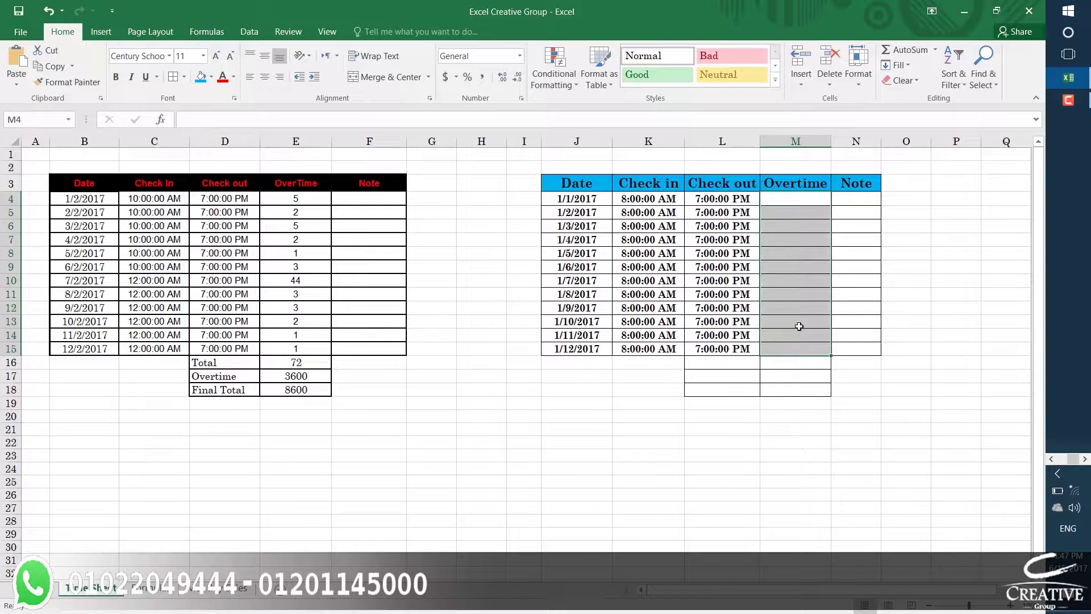
pyautogui.click(799, 204)
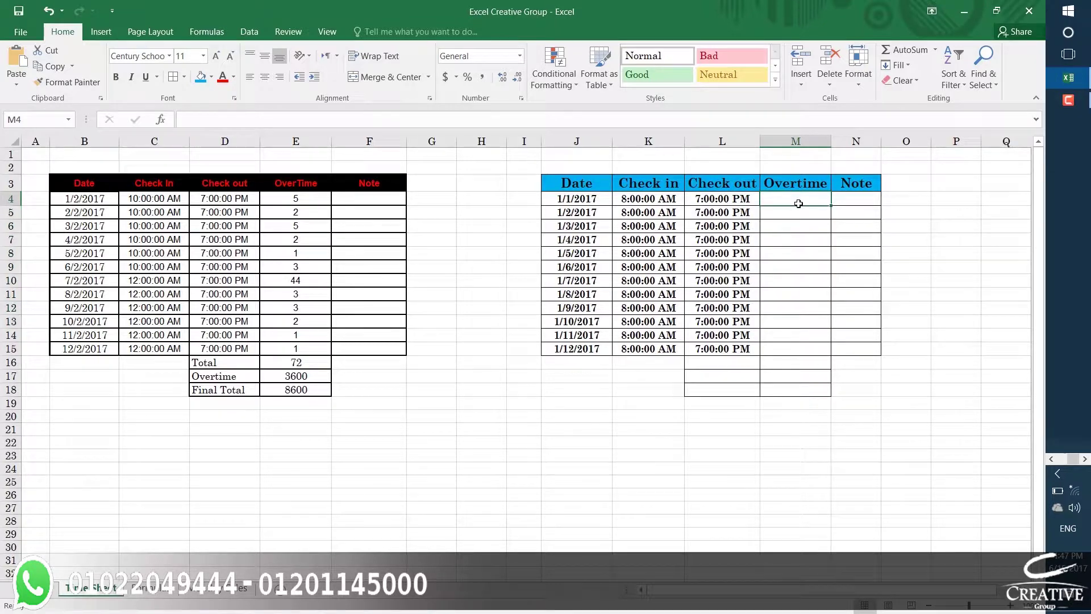
# Enter overtime hours 1, 2, 3, 4, 2 in M4, M7, M9, M12 and M14
pyautogui.write('1')
pyautogui.click(796, 239)
pyautogui.write('2')
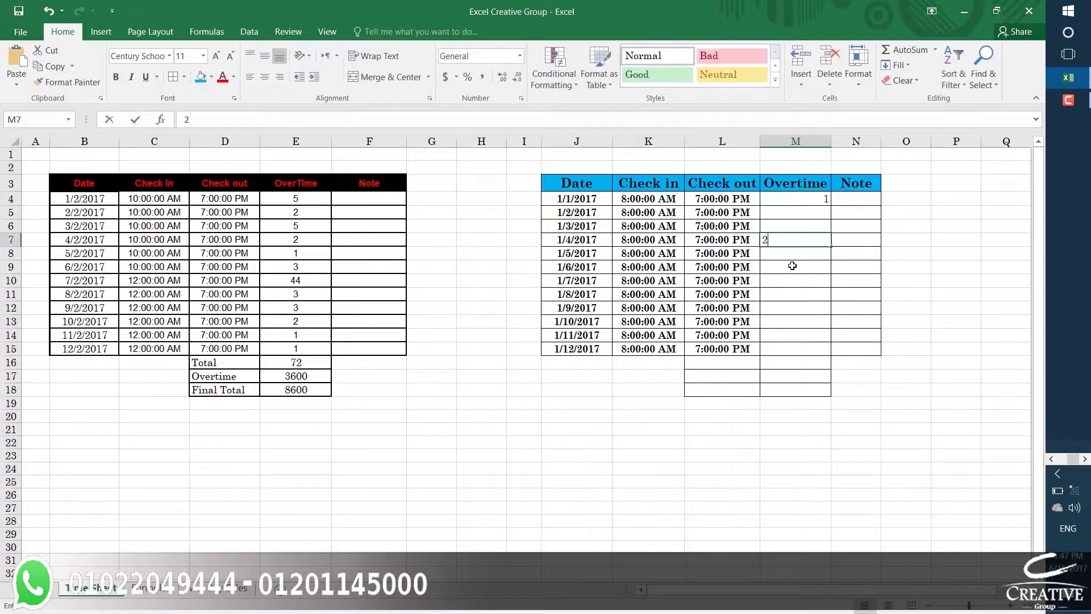
pyautogui.click(793, 267)
pyautogui.write('3')
pyautogui.click(792, 306)
pyautogui.write('4')
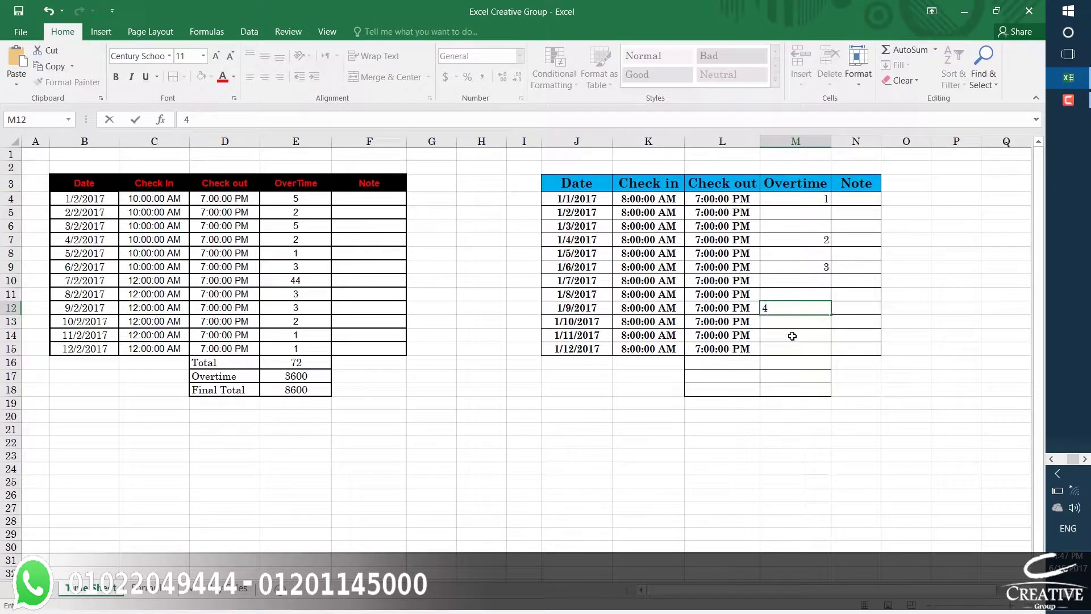
pyautogui.click(794, 336)
pyautogui.write('2')
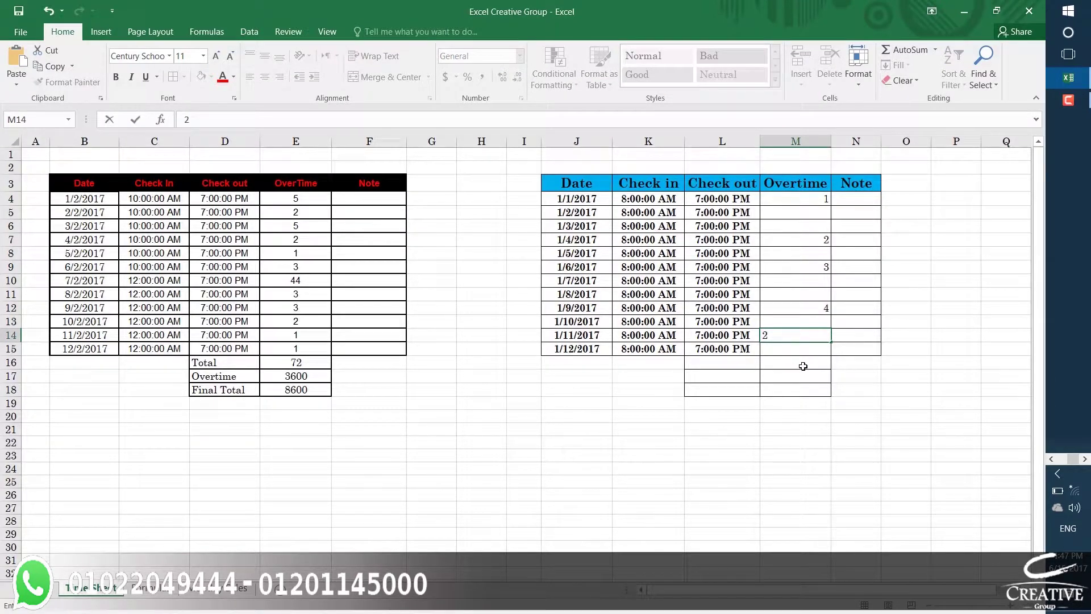
# Label L16:L18 as Total, Overtime and Salary
pyautogui.click(747, 369)
pyautogui.write('To')
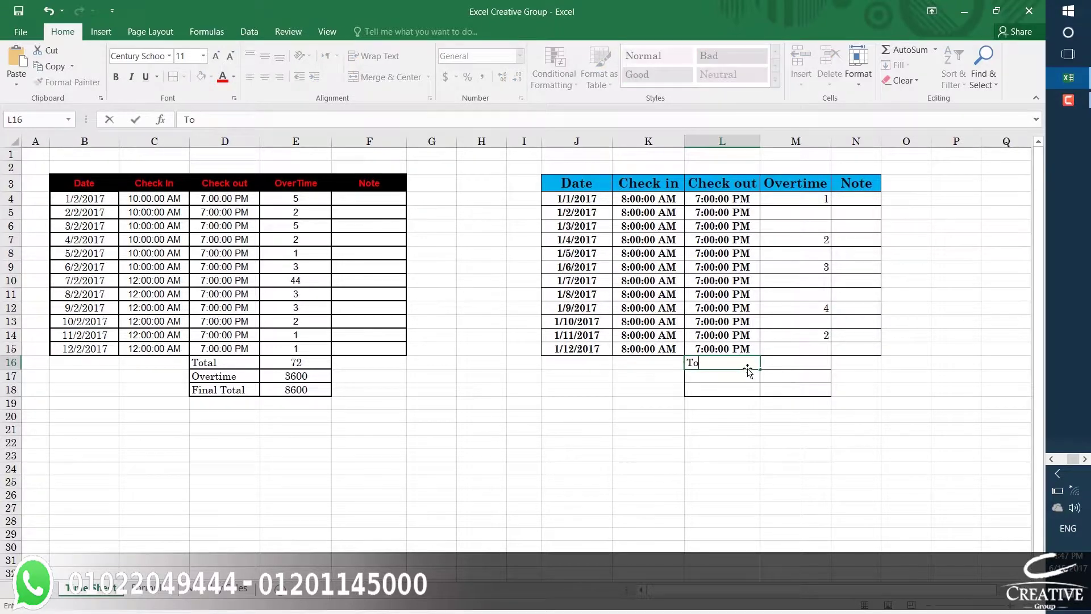
pyautogui.write('tal')
pyautogui.click(727, 376)
pyautogui.write('Ov')
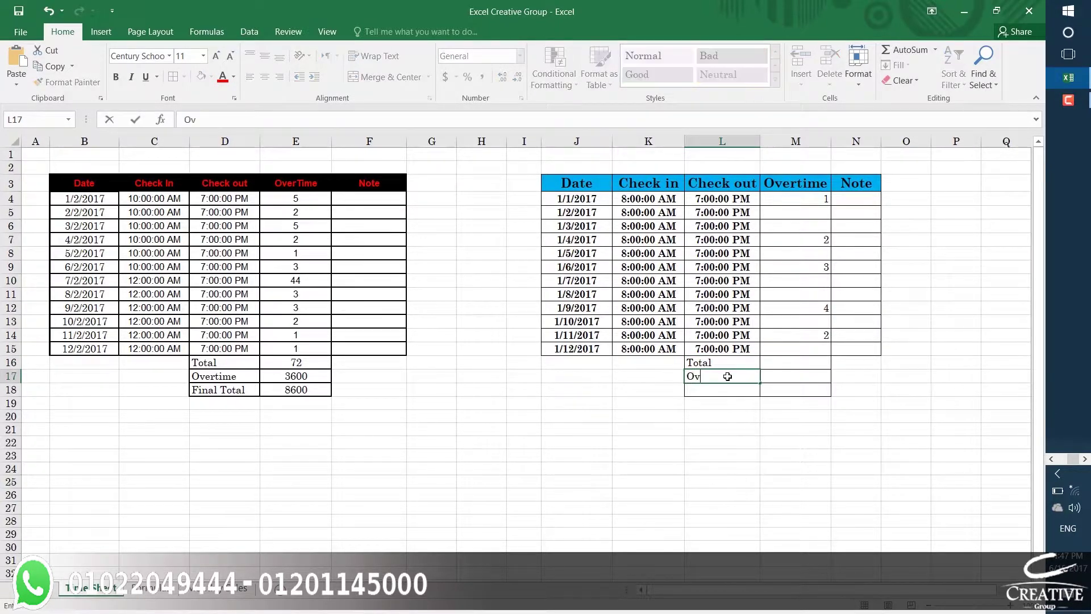
pyautogui.write('ertime')
pyautogui.click(710, 391)
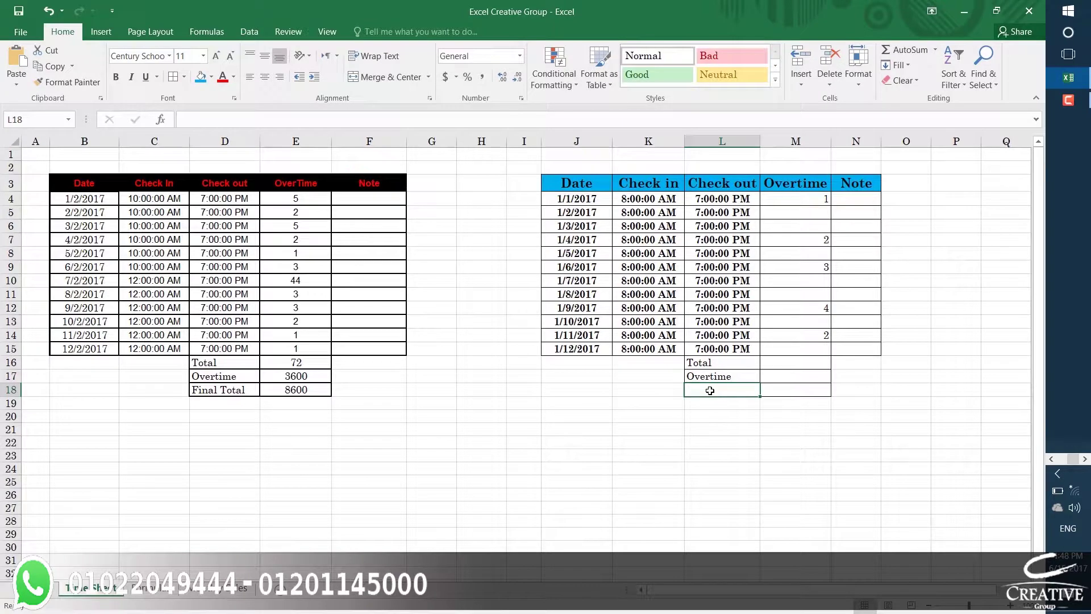
pyautogui.write('Salary')
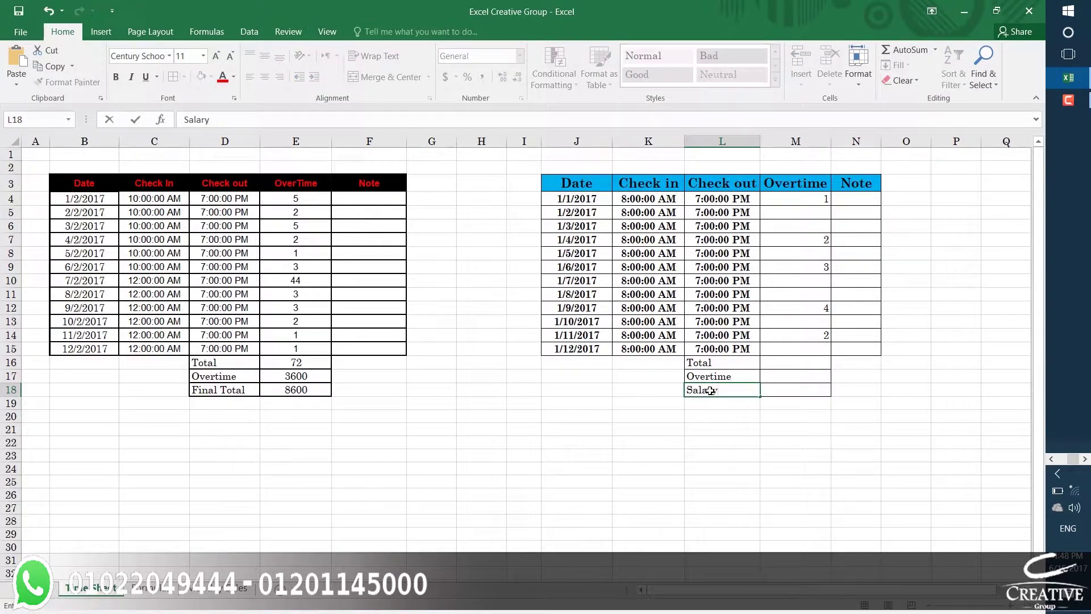
# Centre the Overtime values in M4:M15
pyautogui.click(815, 362)
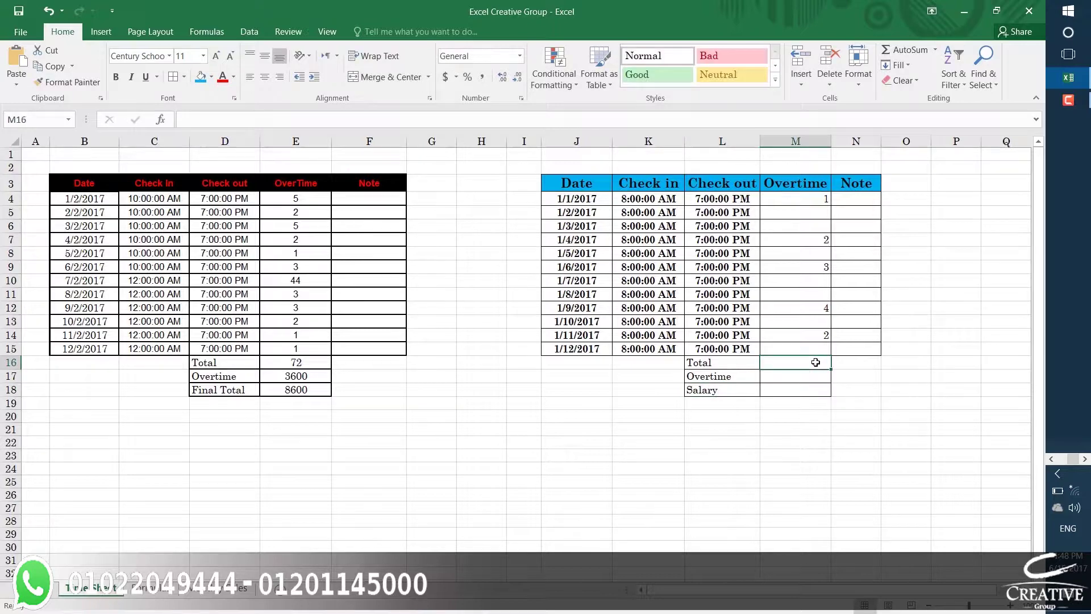
pyautogui.click(818, 294)
pyautogui.click(819, 225)
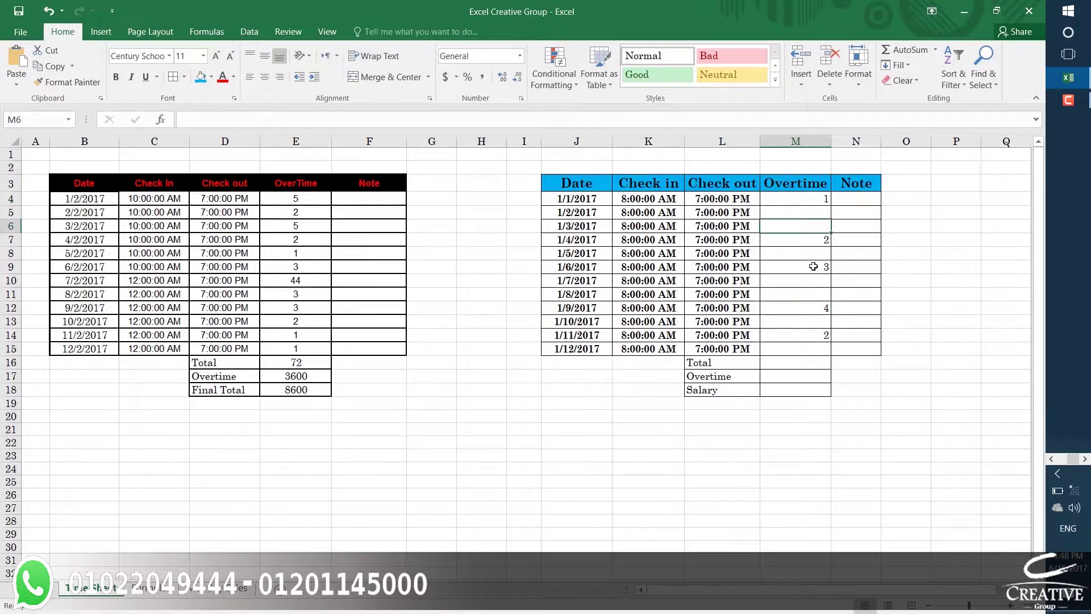
pyautogui.moveTo(812, 201); pyautogui.dragTo(808, 352)
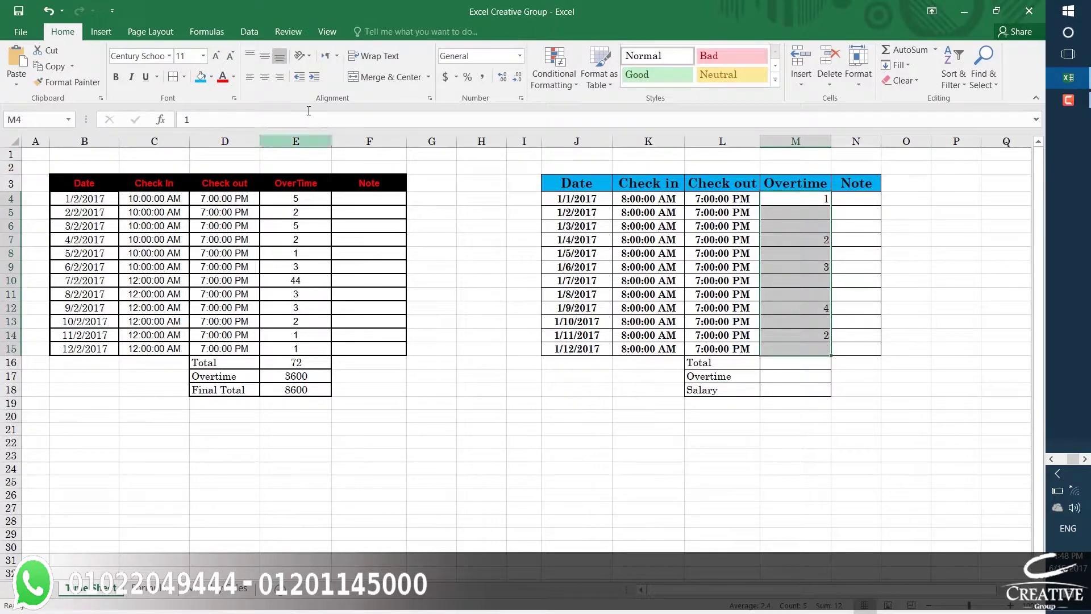
pyautogui.click(265, 76)
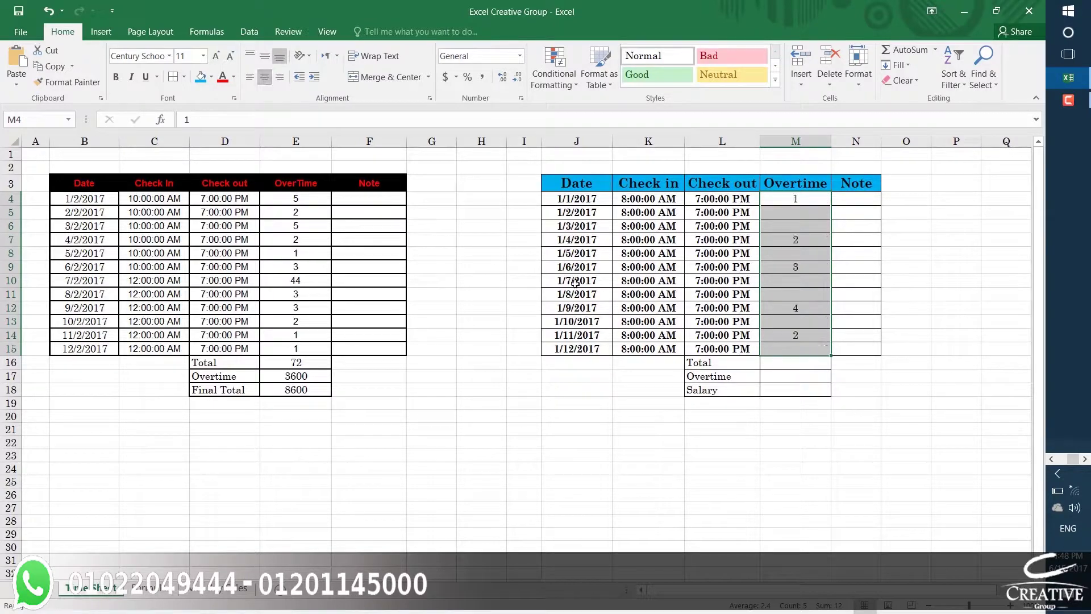
# Put =SUM(M4:M15) in M16 and centre the resulting total of 12
pyautogui.click(777, 364)
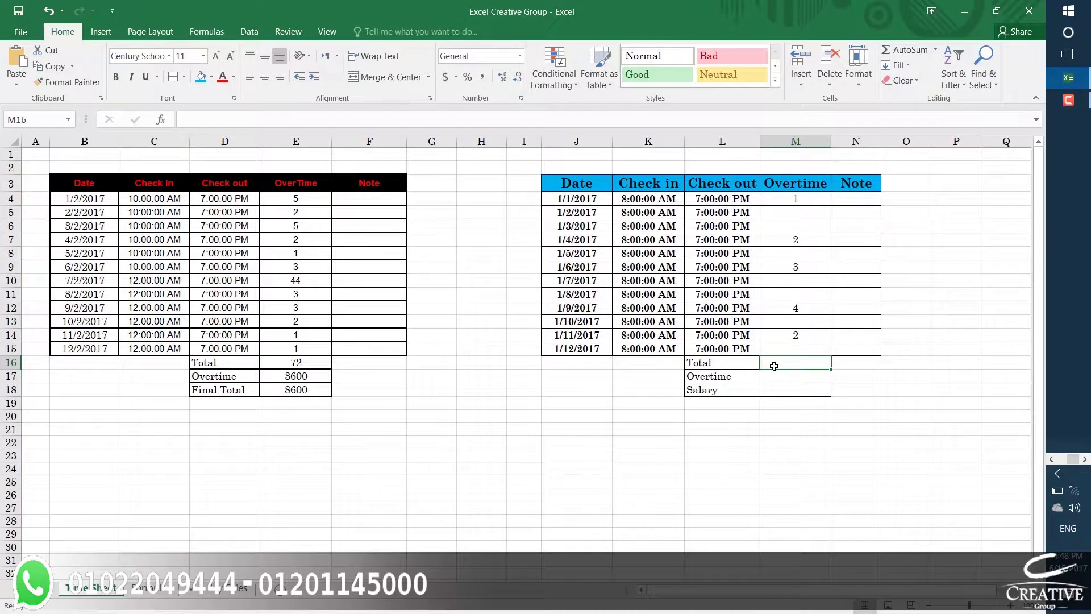
pyautogui.click(934, 52)
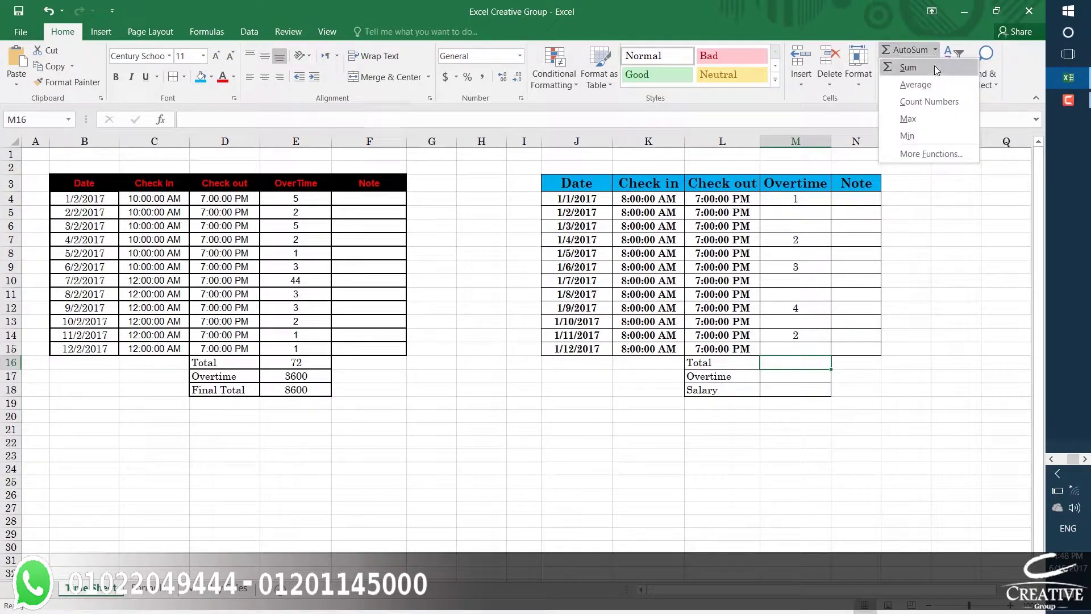
pyautogui.click(908, 67)
pyautogui.moveTo(793, 199); pyautogui.dragTo(794, 348)
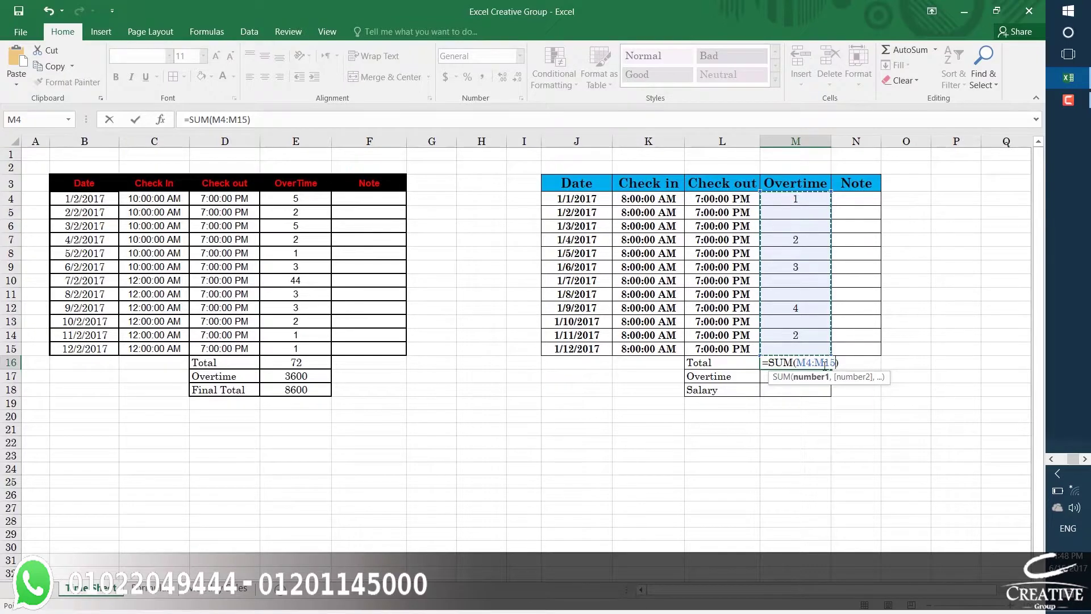
pyautogui.press('Return')
pyautogui.click(815, 365)
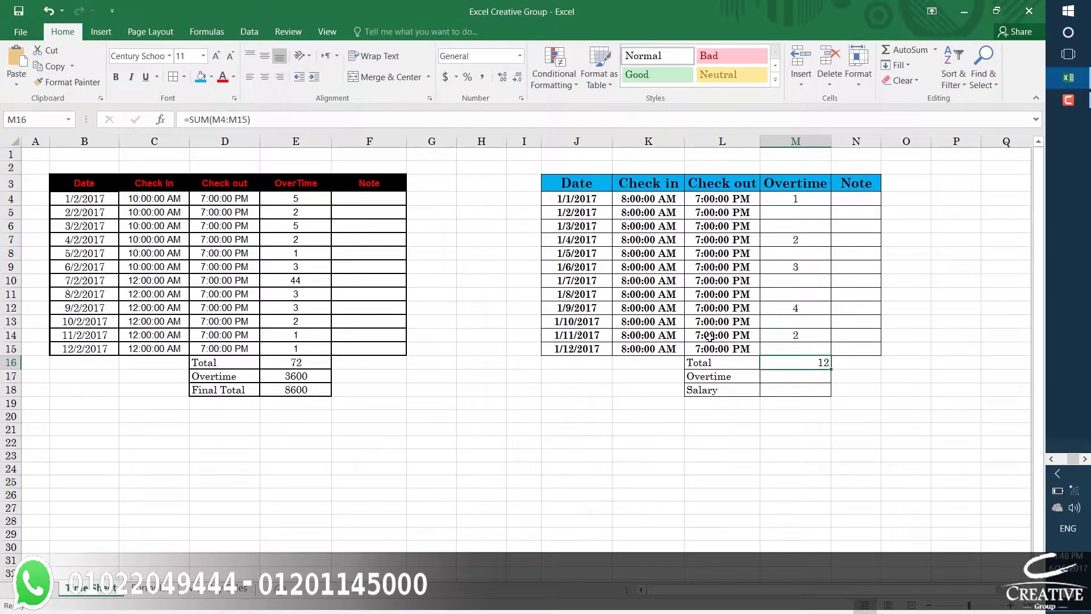
pyautogui.click(267, 82)
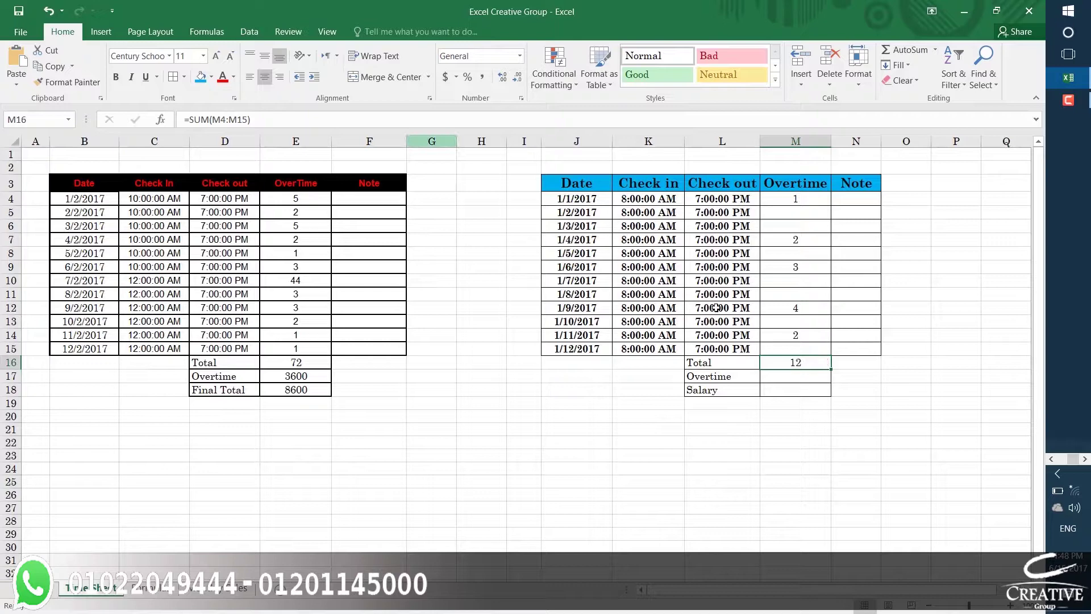
pyautogui.click(777, 381)
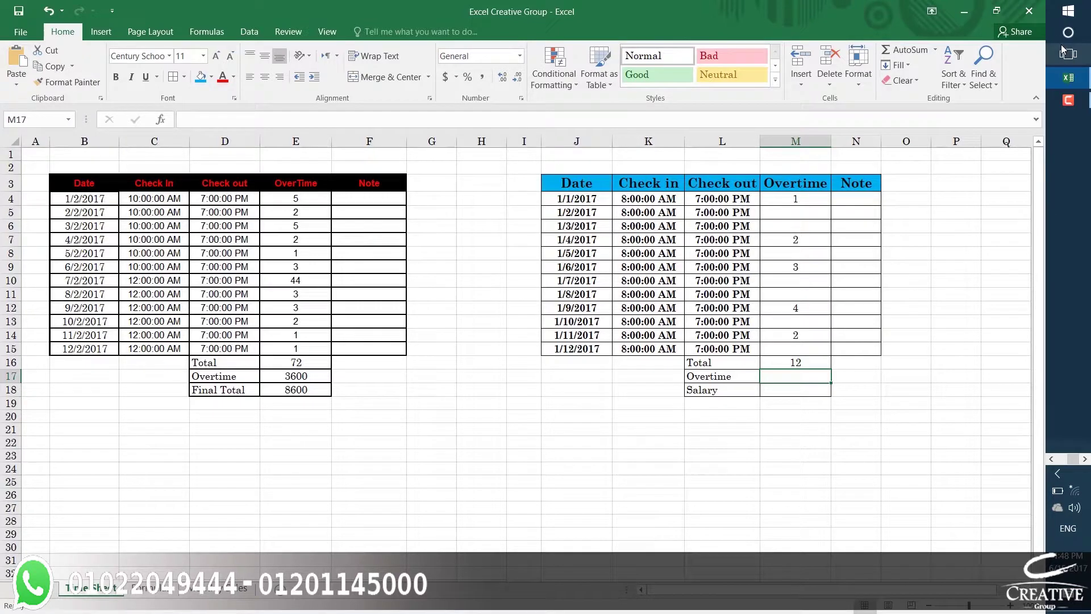
pyautogui.click(1065, 103)
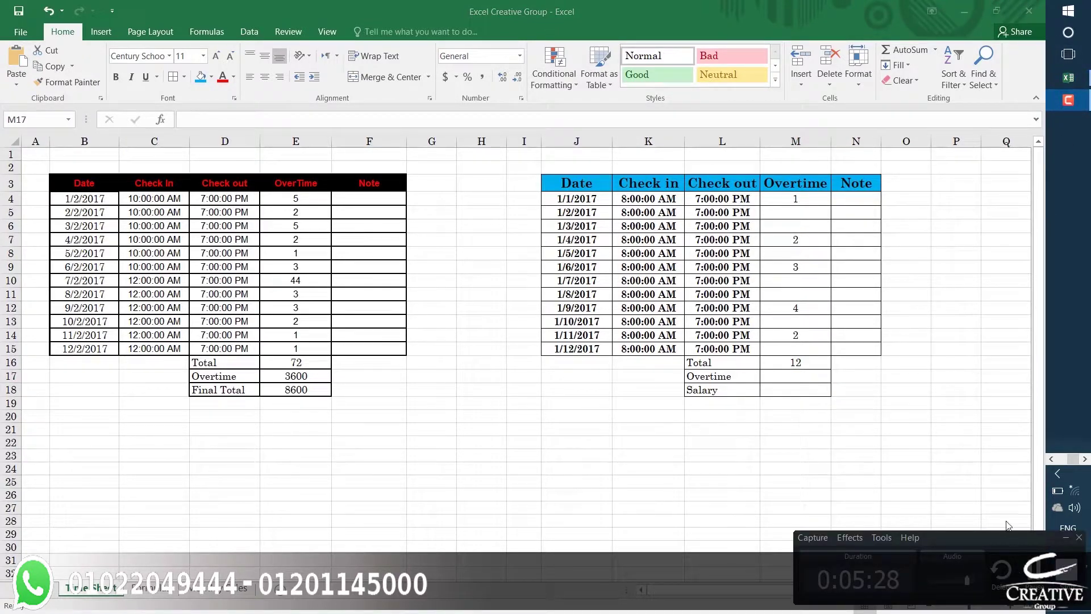
pyautogui.click(956, 416)
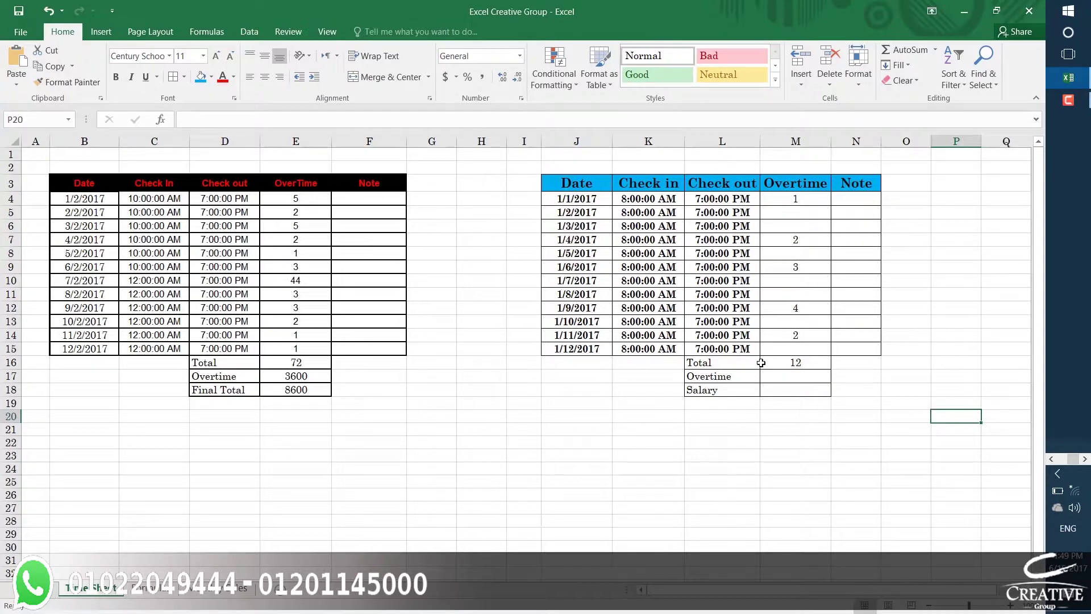
pyautogui.click(800, 364)
pyautogui.click(784, 376)
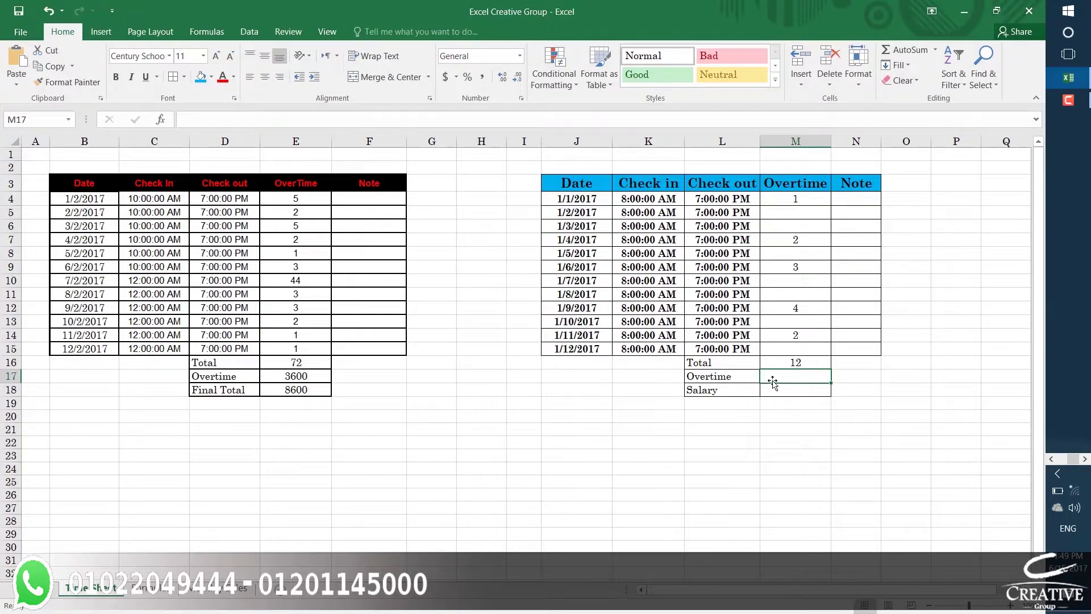
pyautogui.click(756, 425)
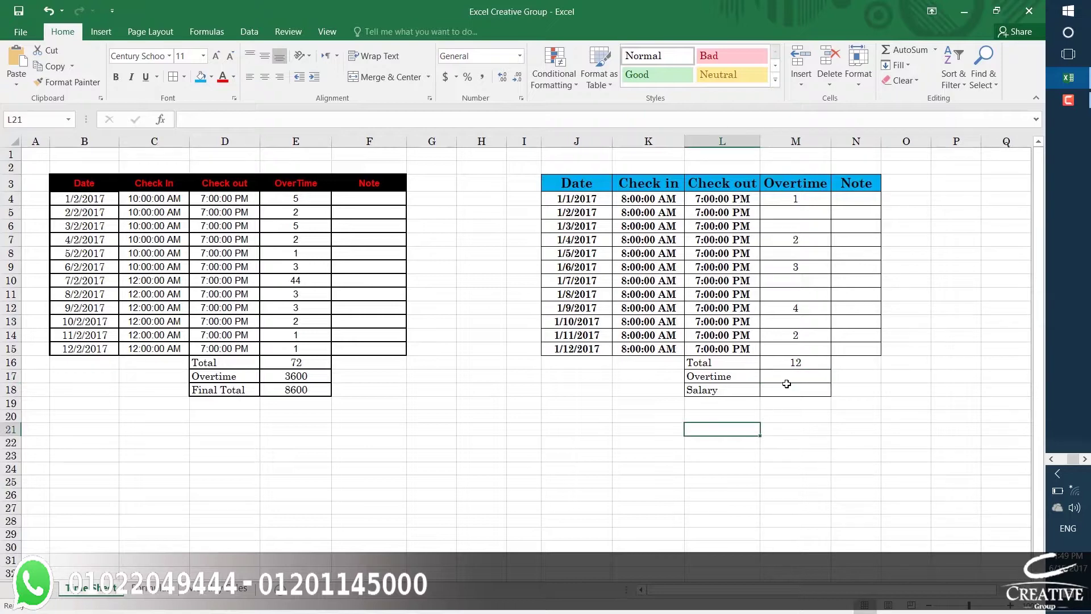
pyautogui.click(789, 379)
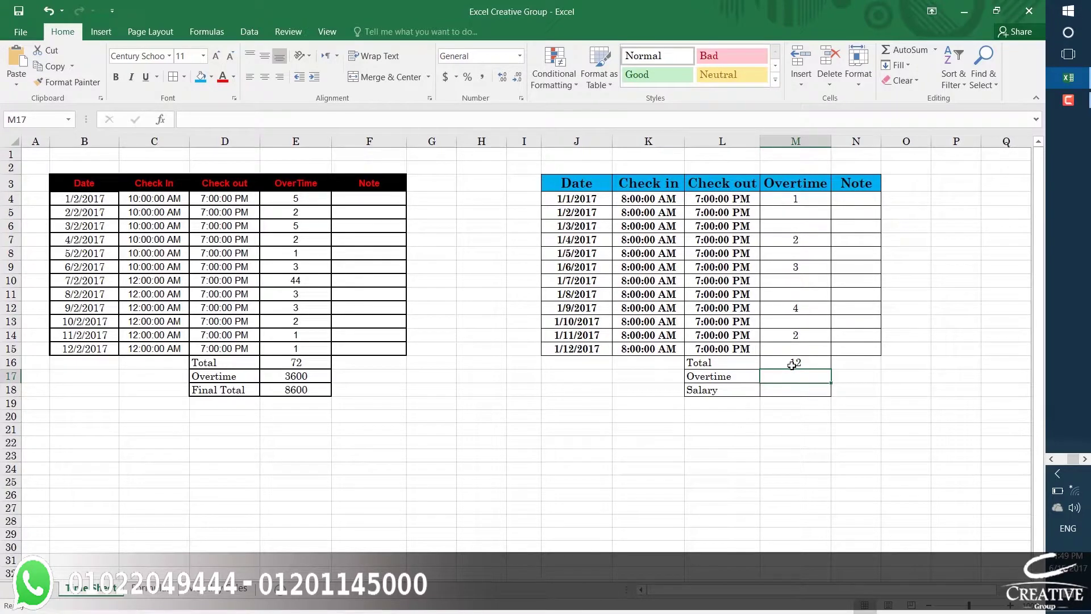
pyautogui.click(798, 363)
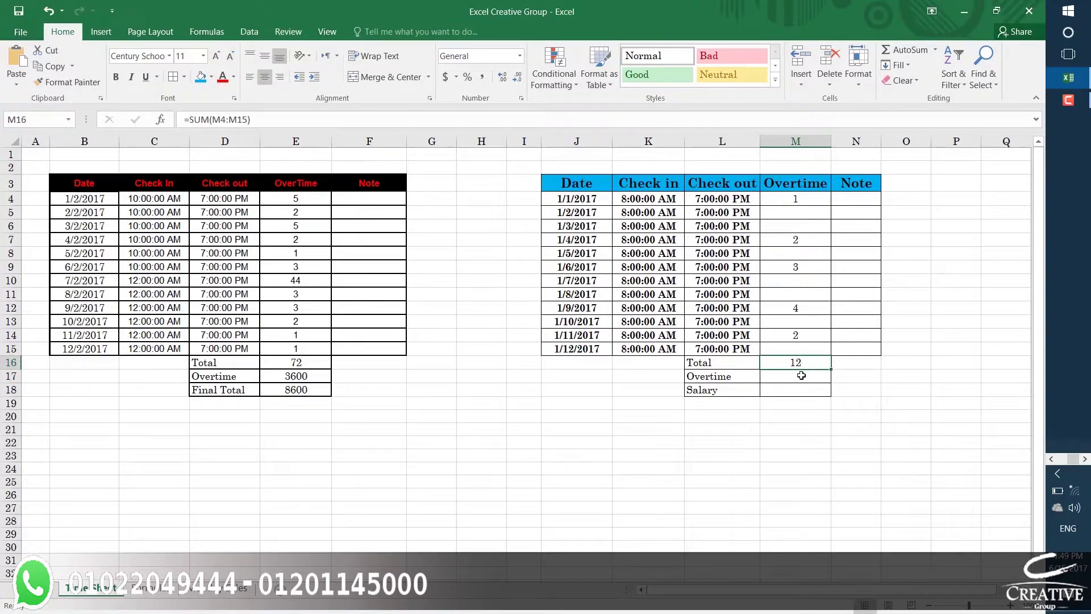
pyautogui.click(801, 375)
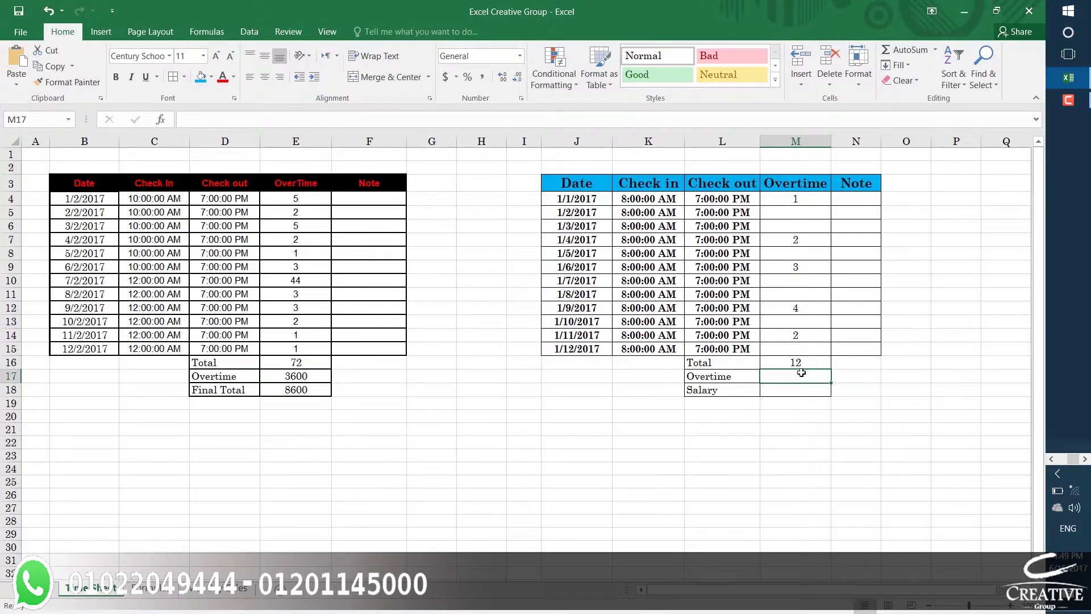
# Enter =50*M16 in M17 so the overtime pay shows 600, and centre it
pyautogui.write('=')
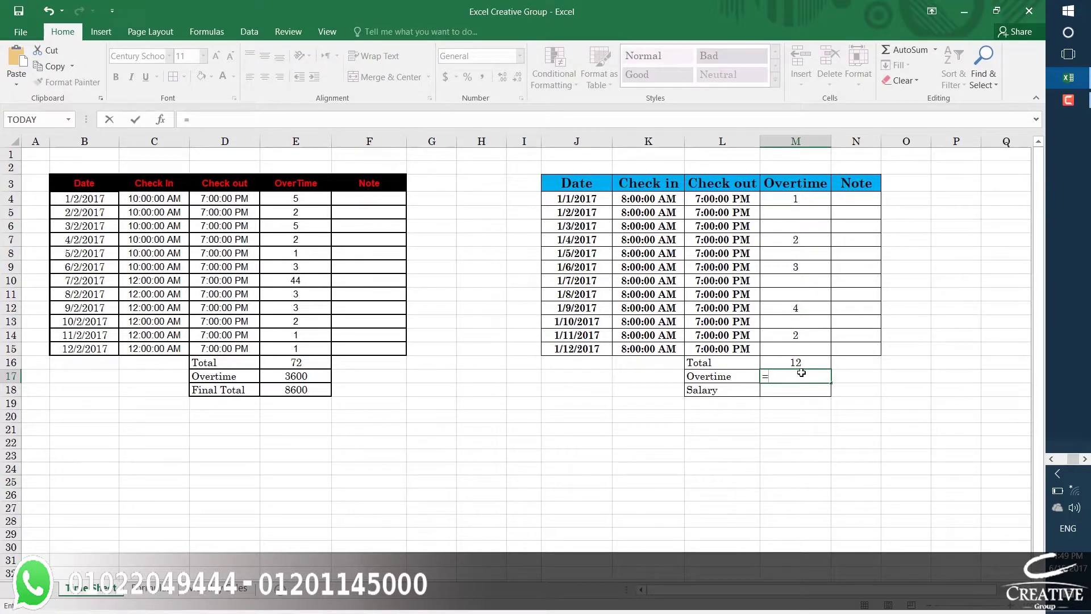
pyautogui.write('50*')
pyautogui.click(802, 364)
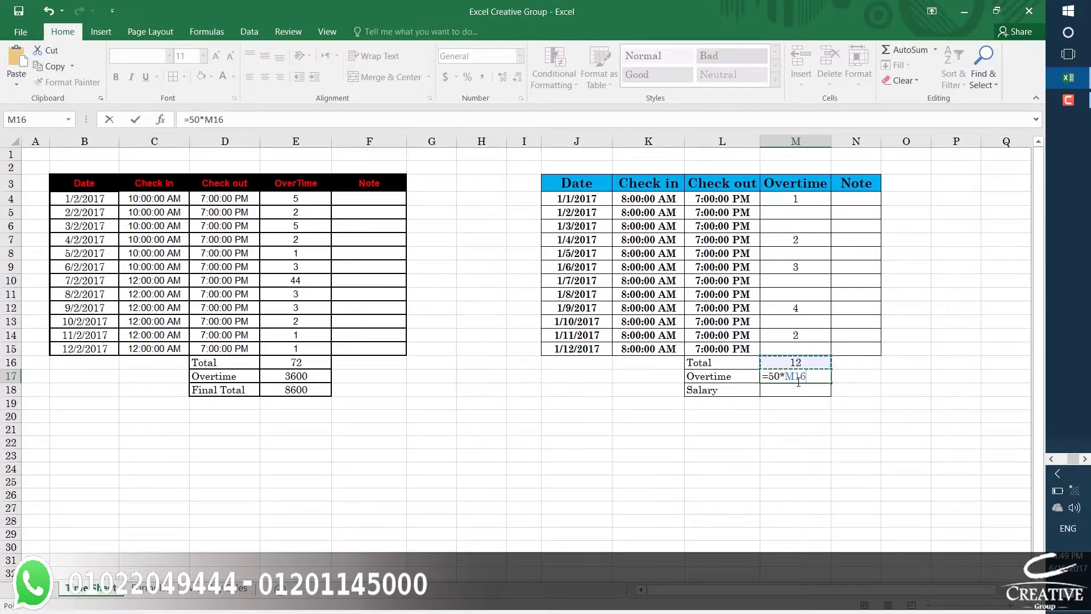
pyautogui.press('Return')
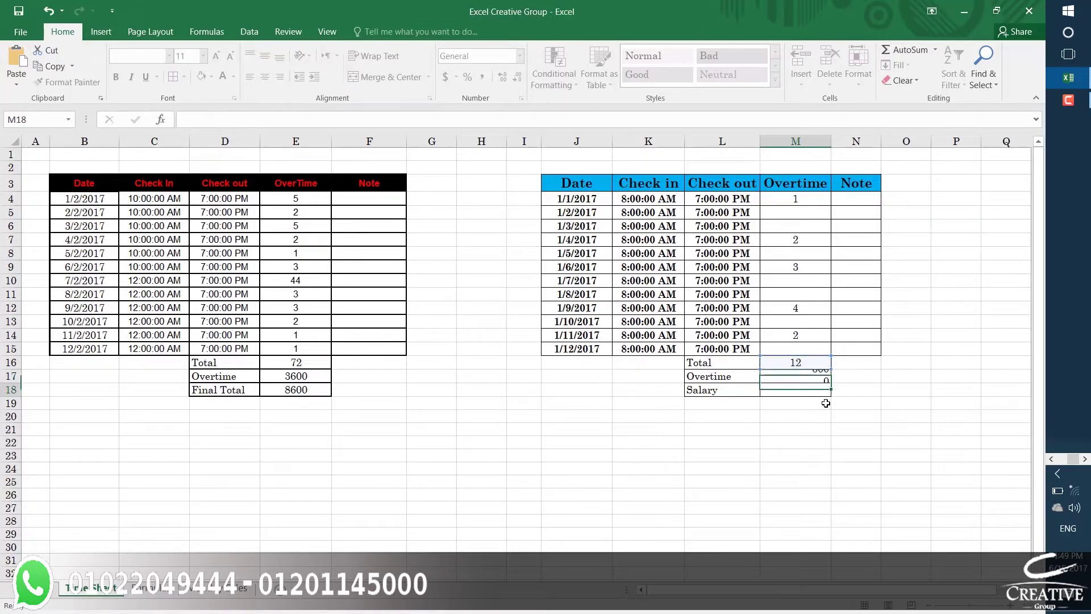
pyautogui.click(811, 377)
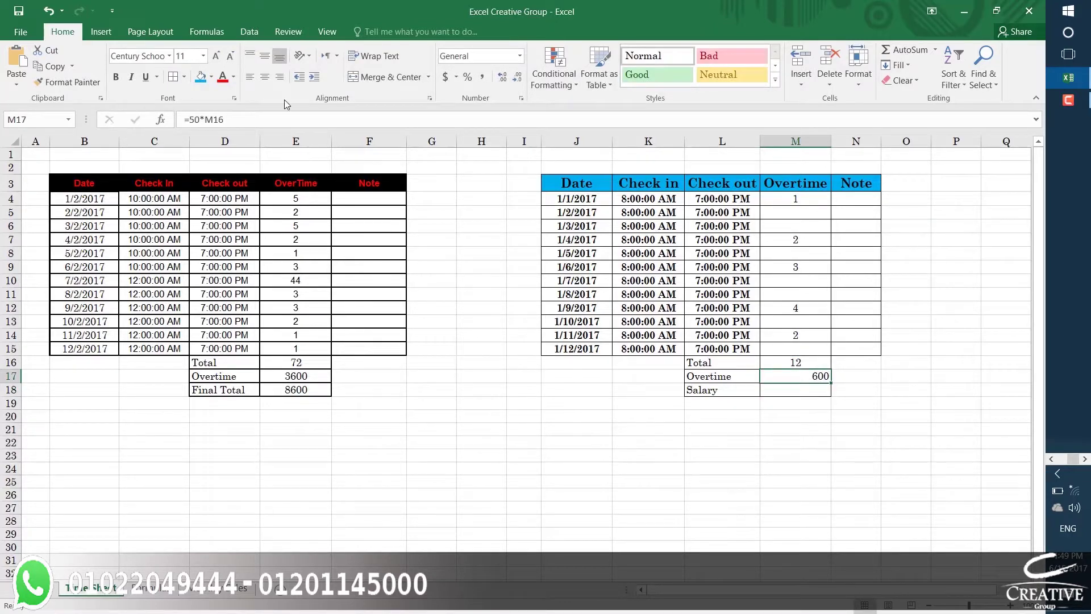
pyautogui.click(270, 82)
# Enter =5000+M17 in the Salary cell M18, giving 5600
pyautogui.click(860, 390)
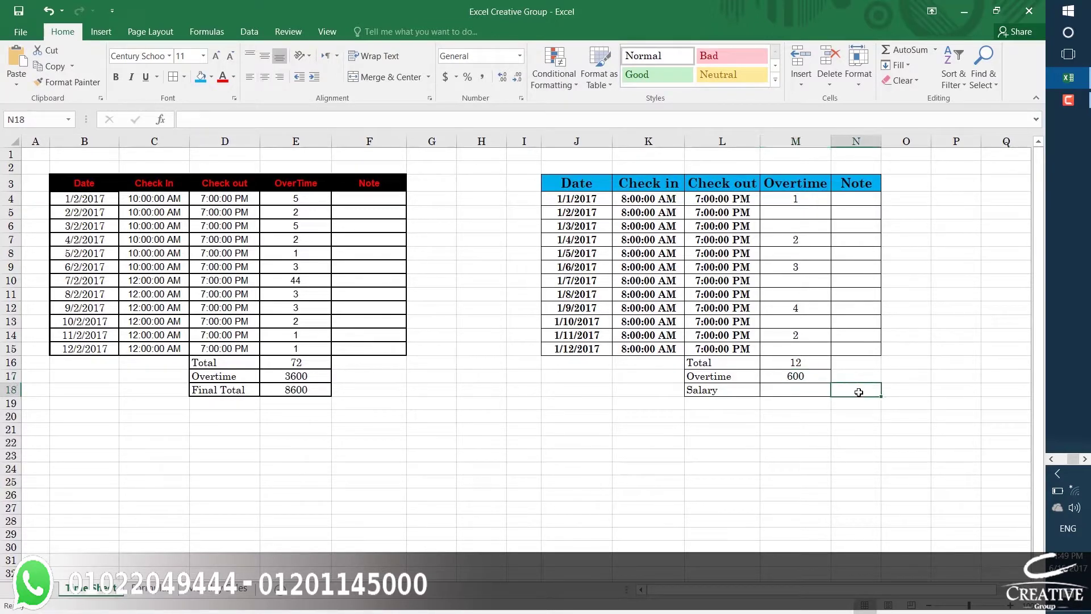
pyautogui.click(853, 379)
pyautogui.click(805, 393)
pyautogui.write('=')
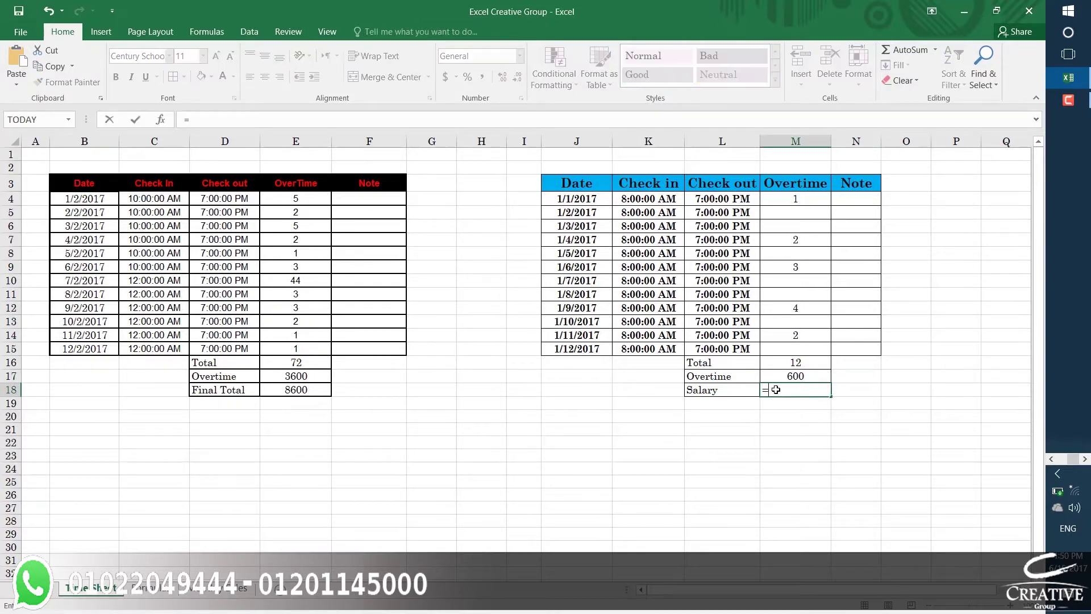
pyautogui.write('5000+')
pyautogui.click(786, 377)
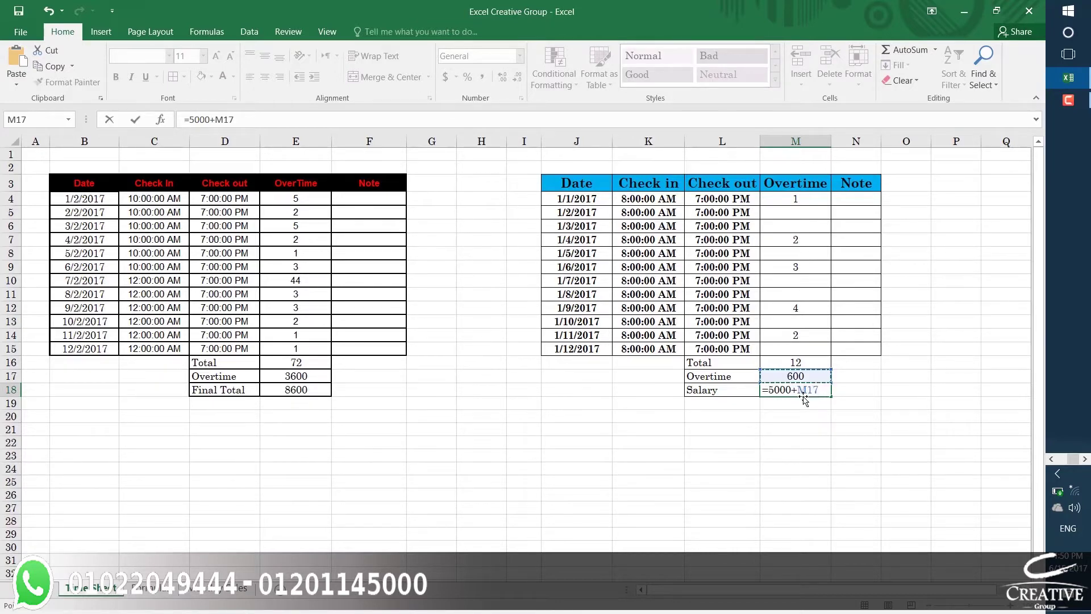
pyautogui.hotkey('ctrl', 'Return')
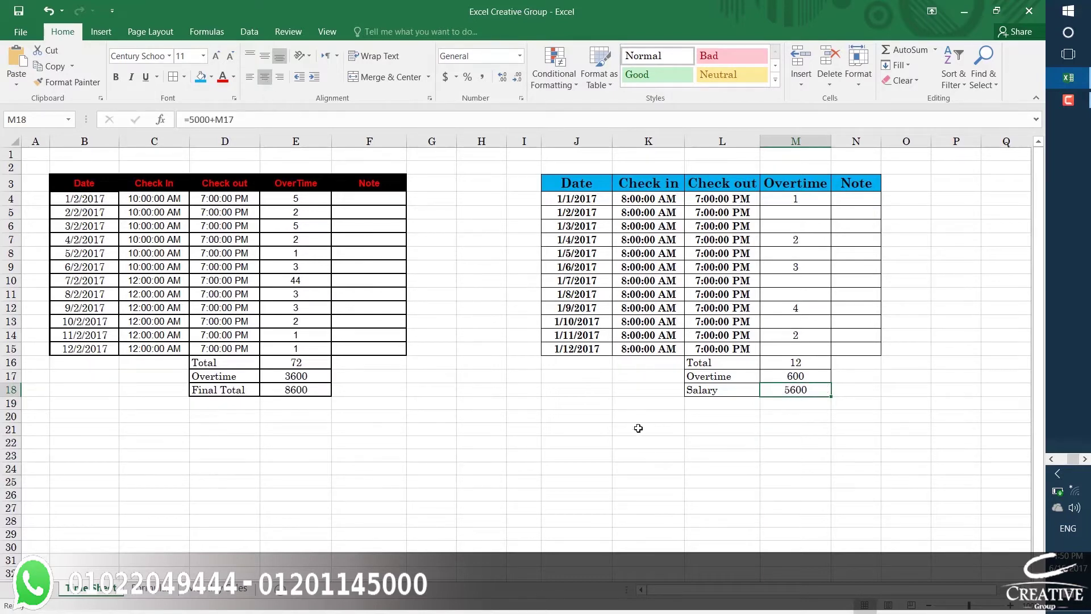
pyautogui.click(662, 451)
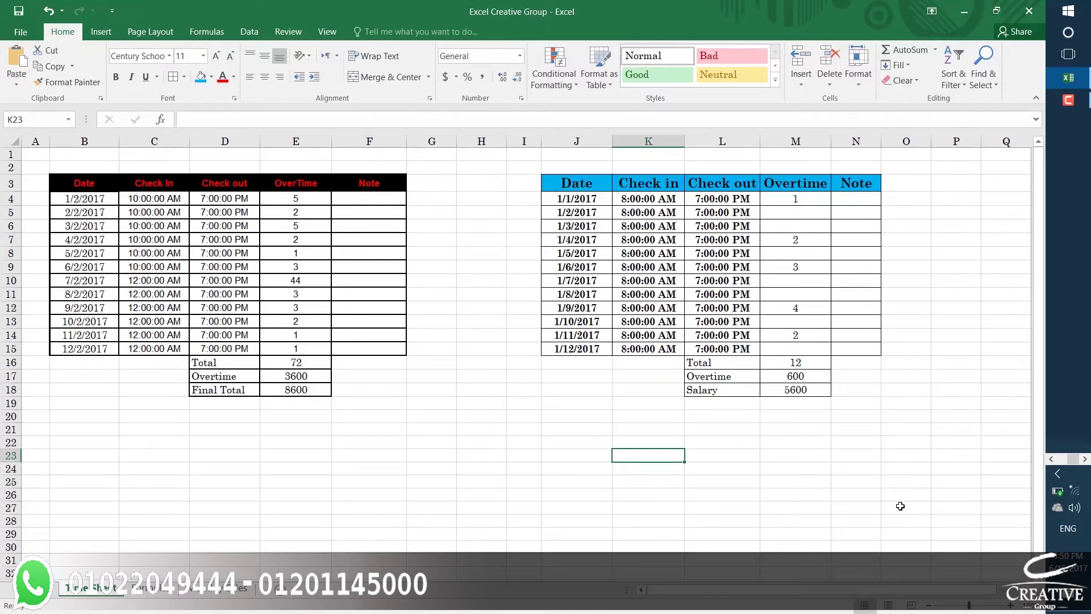
pyautogui.moveTo(878, 508)
pyautogui.mouseDown()
pyautogui.moveTo(145, 457)
pyautogui.moveTo(54, 310)
pyautogui.moveTo(54, 186)
pyautogui.mouseUp()
pyautogui.click(853, 483)
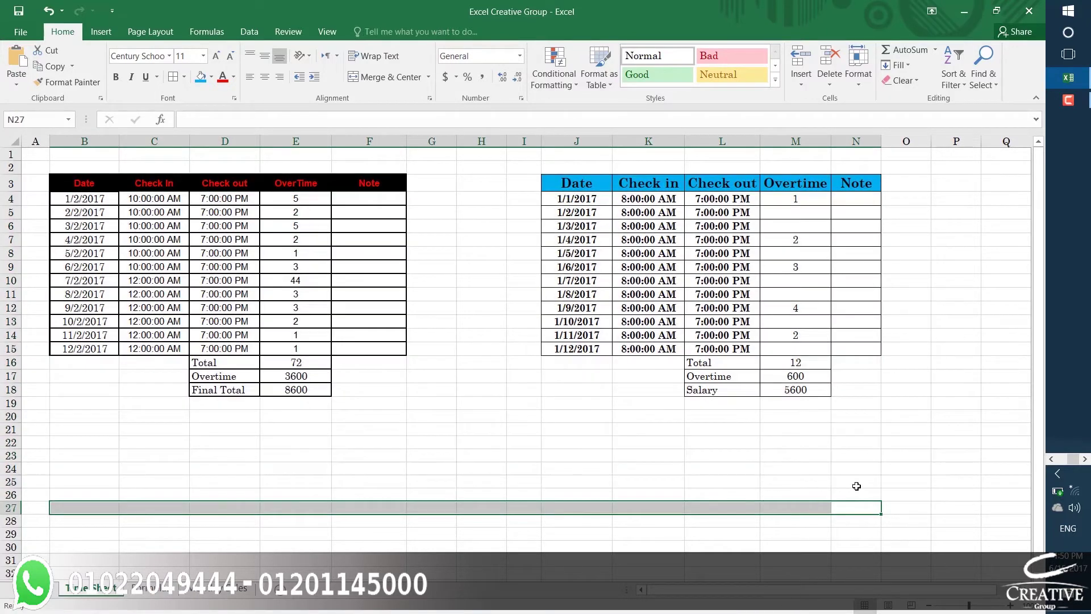
pyautogui.moveTo(865, 458)
pyautogui.mouseDown()
pyautogui.moveTo(86, 453)
pyautogui.moveTo(72, 154)
pyautogui.mouseUp()
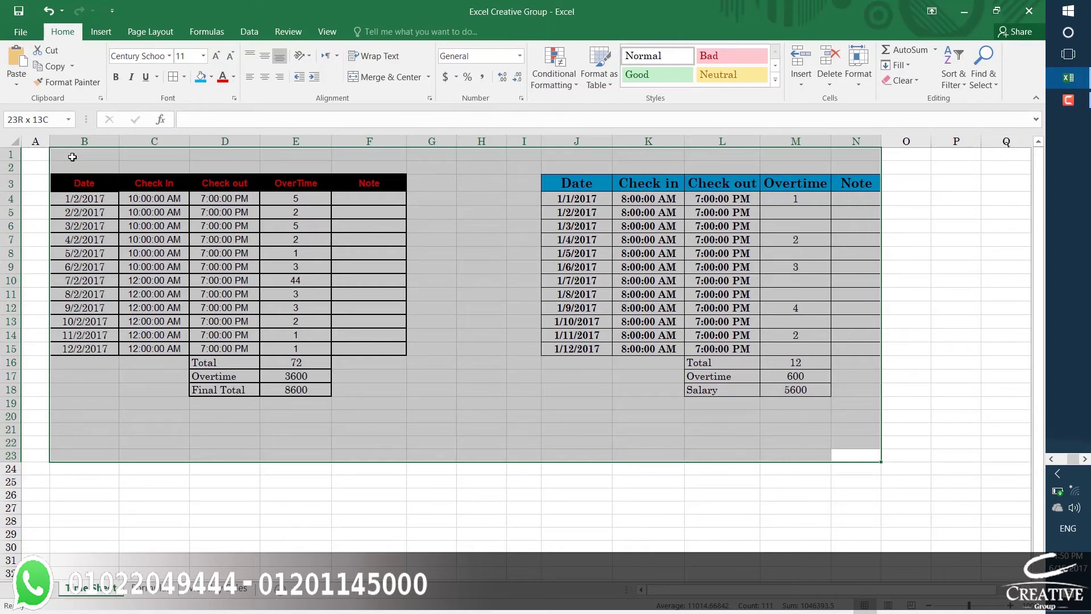
pyautogui.click(472, 483)
pyautogui.click(469, 442)
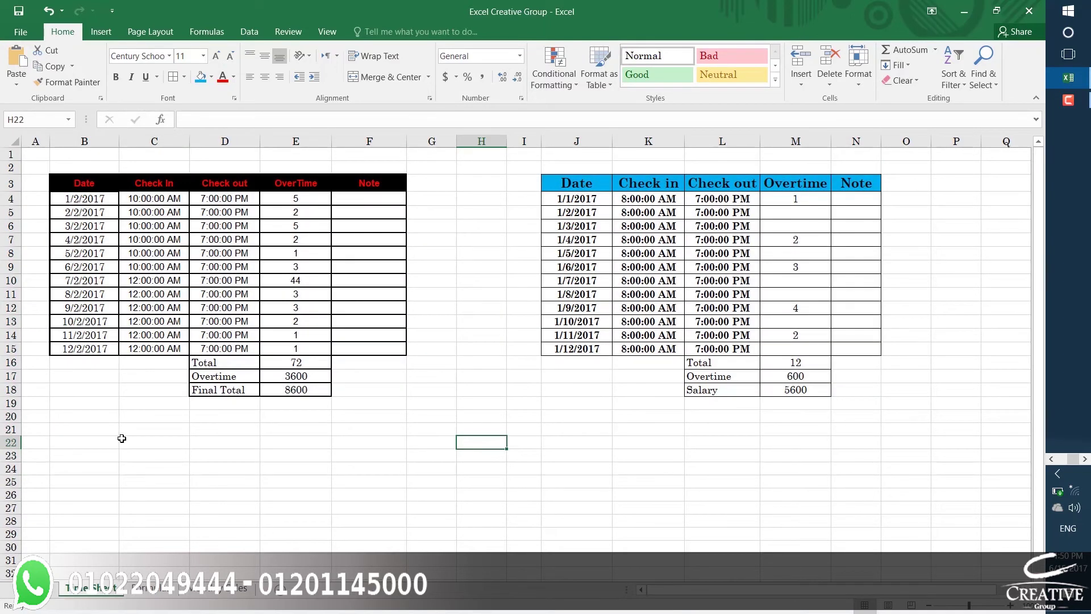